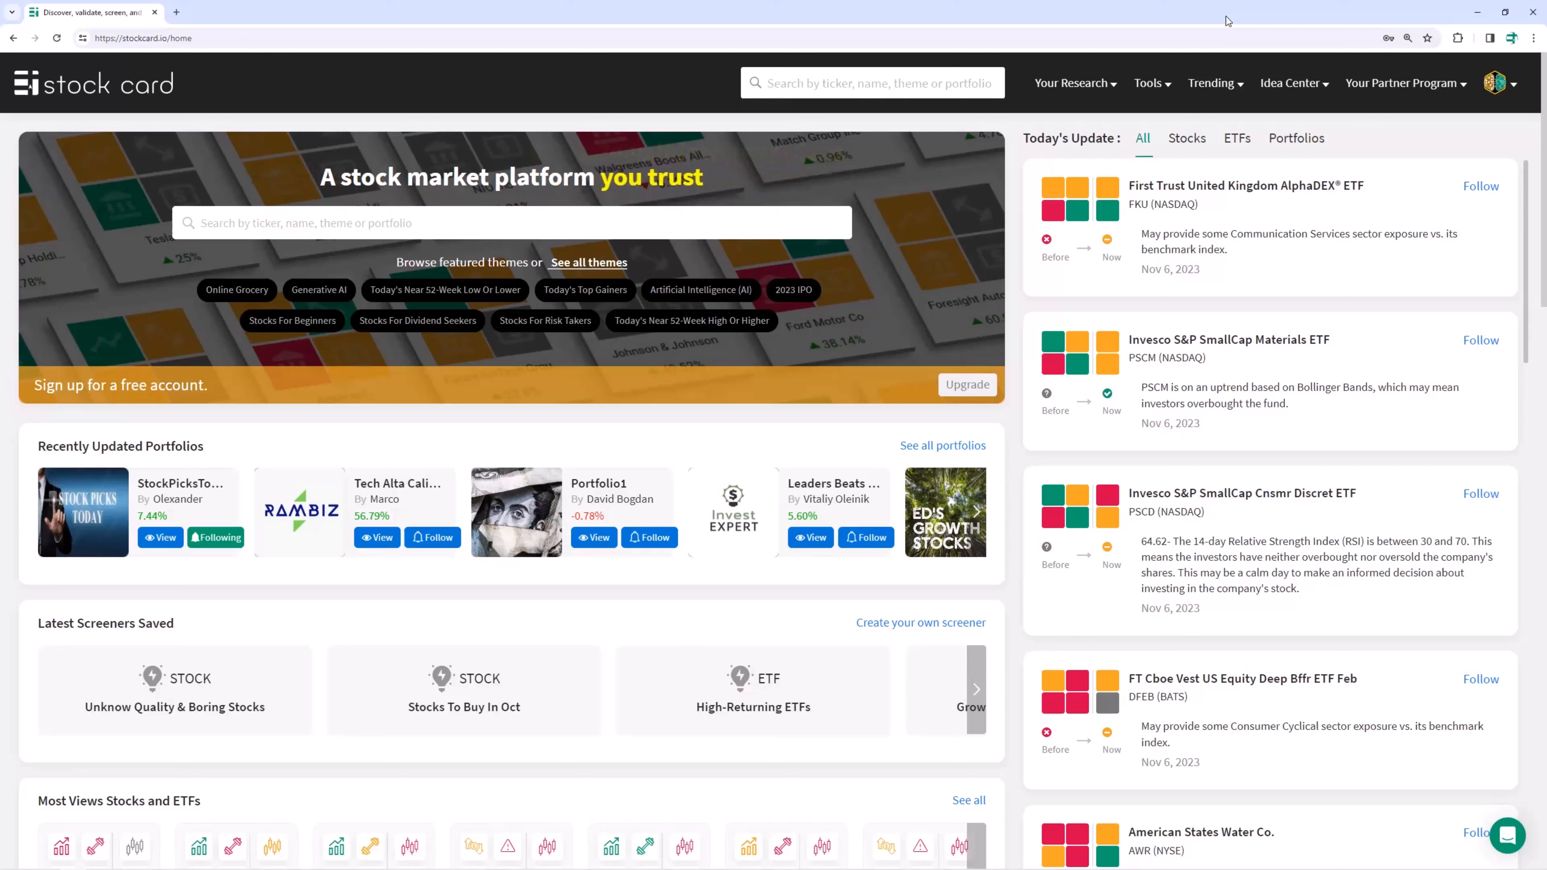
Open the ETF screener with Exchange-Traded Funds (ETFs) as the type of investment
click(1152, 84)
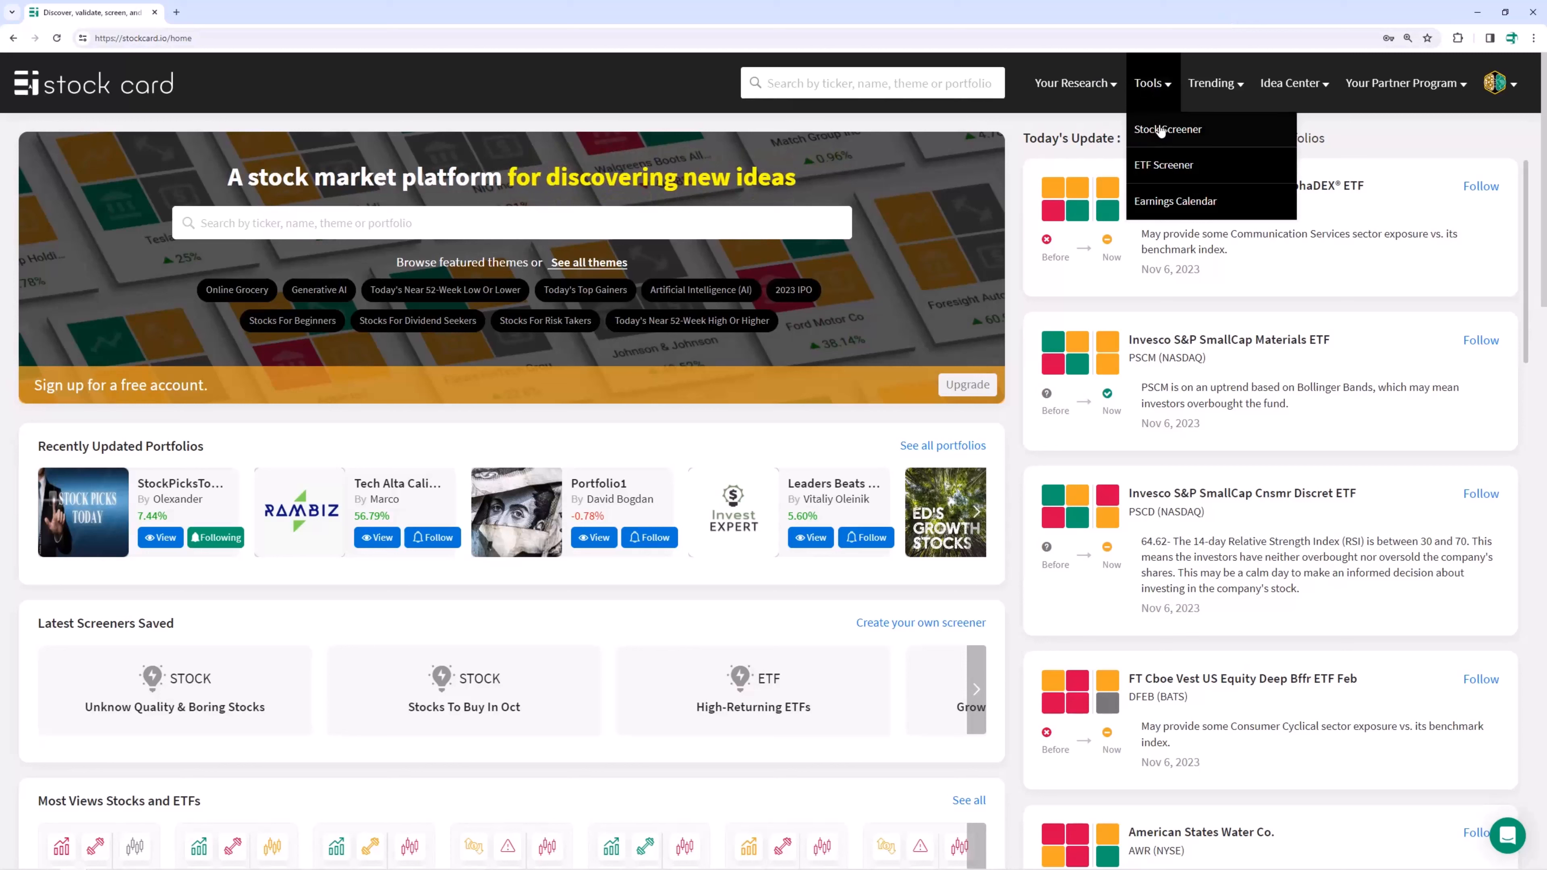
click(1150, 175)
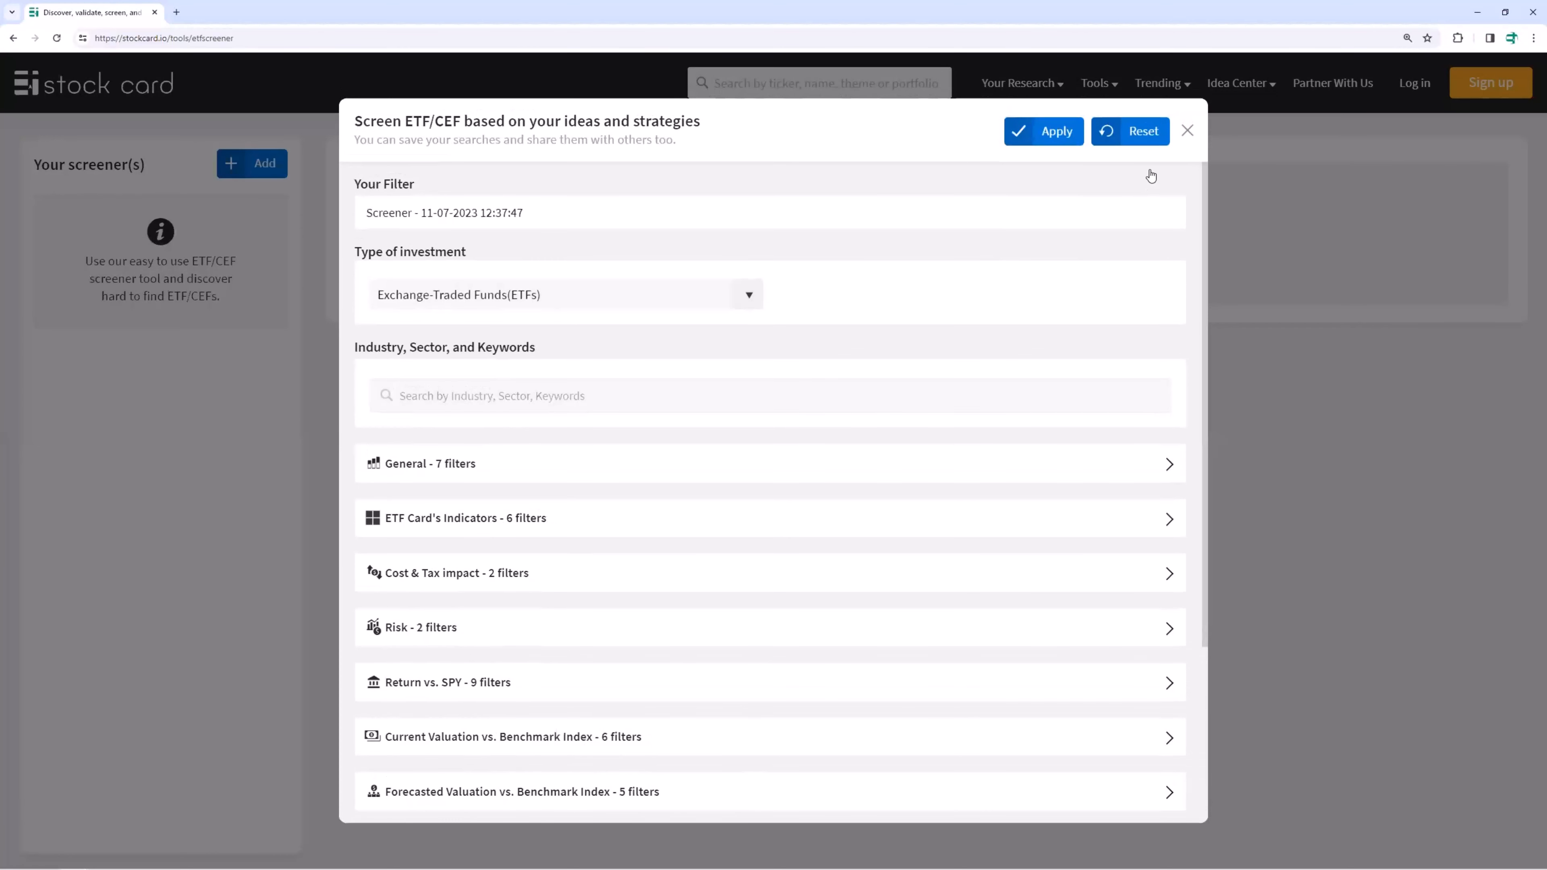
click(744, 298)
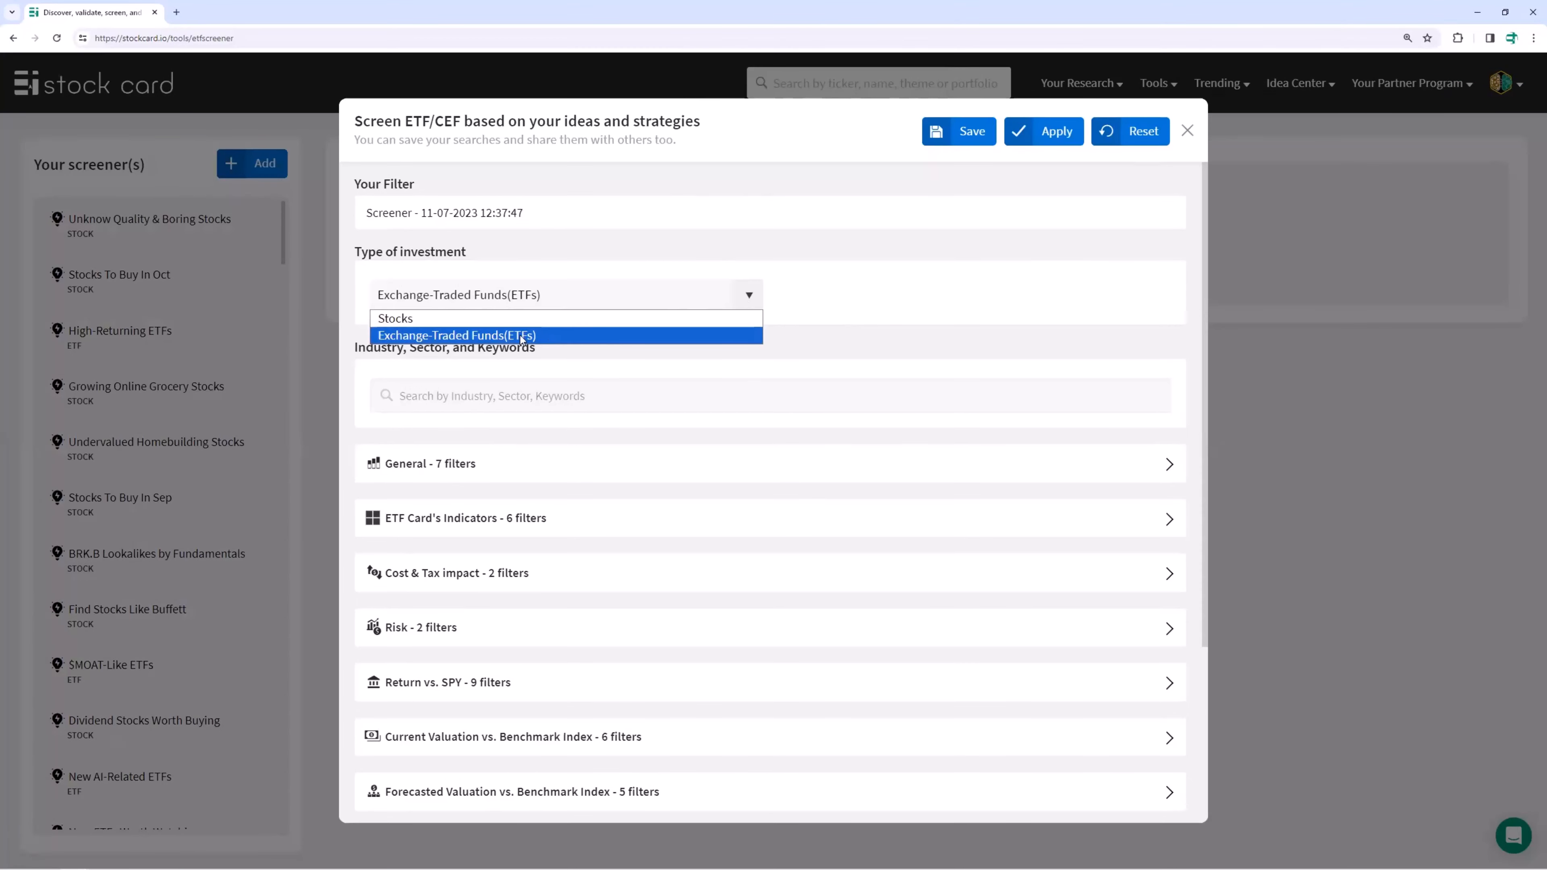
click(881, 310)
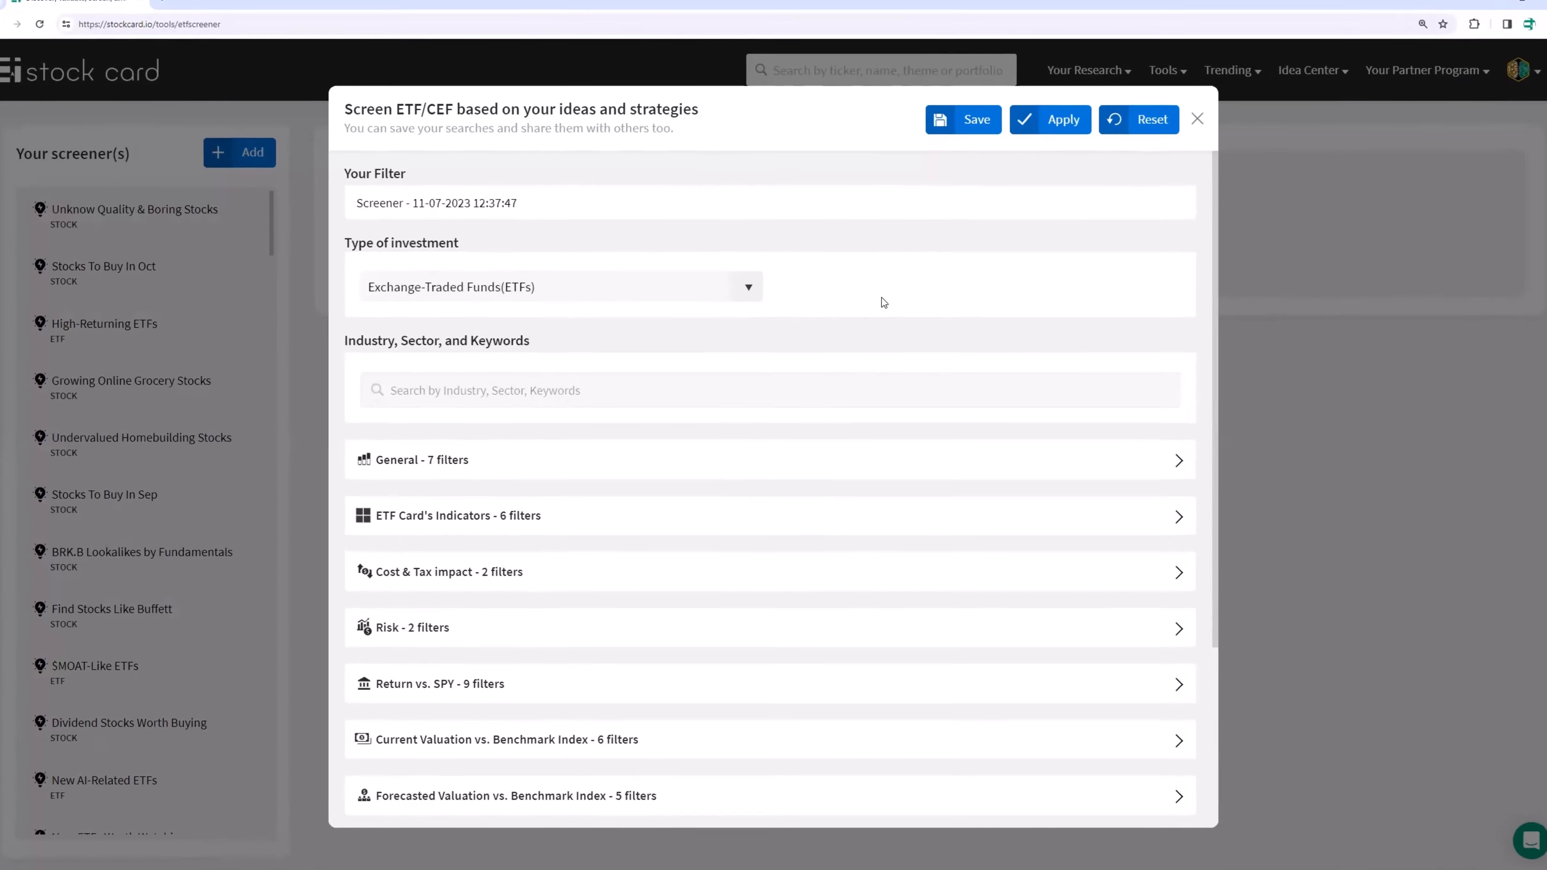
Filter the cost and tax impact criteria to a low expense ratio and low tax impact
scroll(881, 309, down, 3)
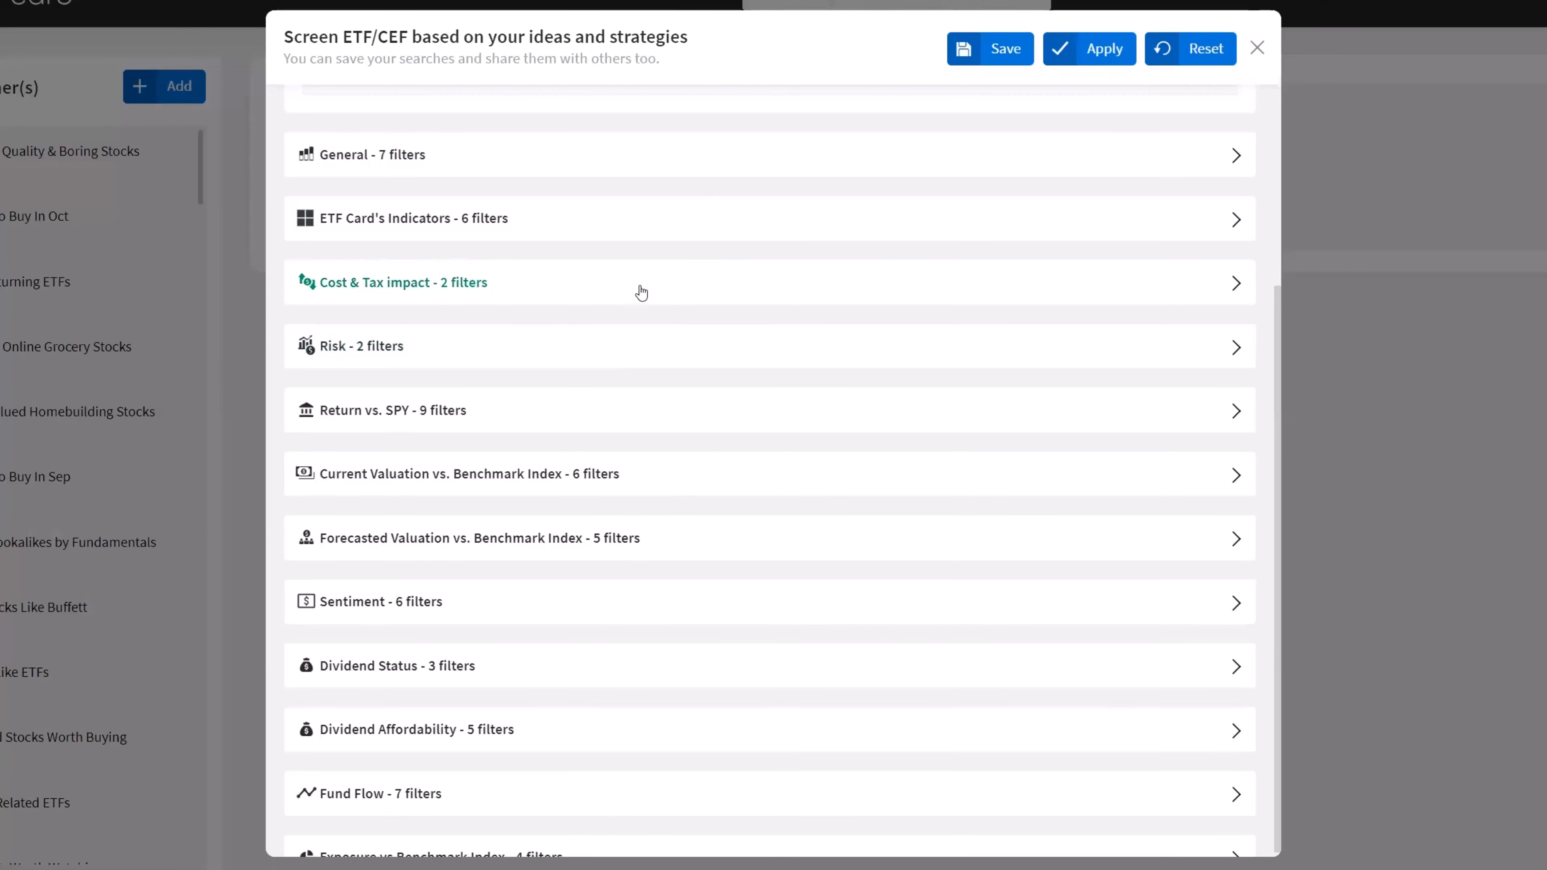
click(641, 293)
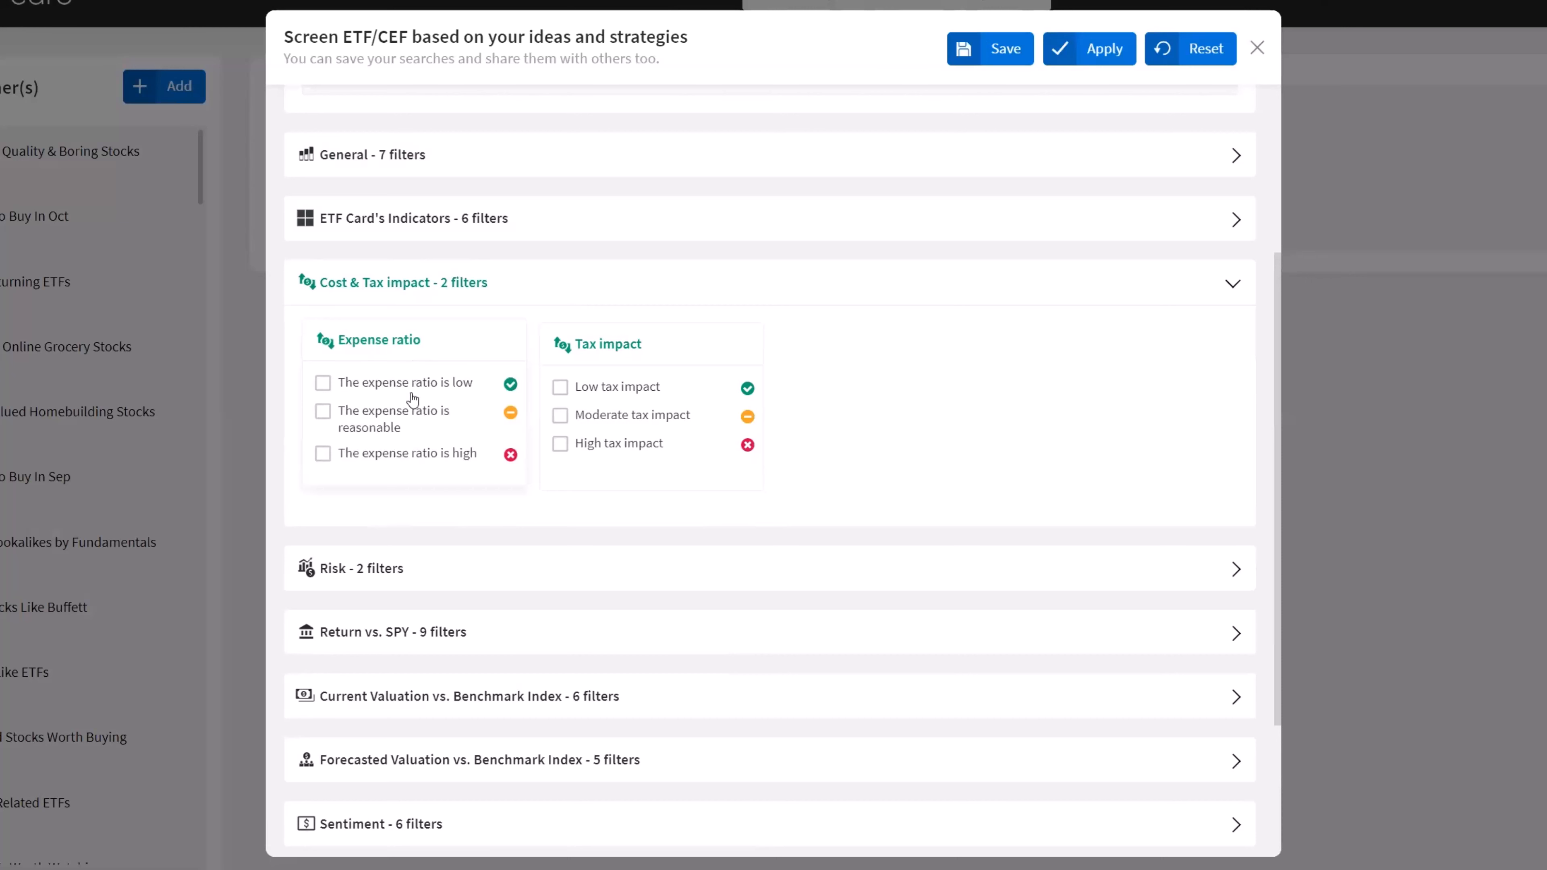
click(323, 385)
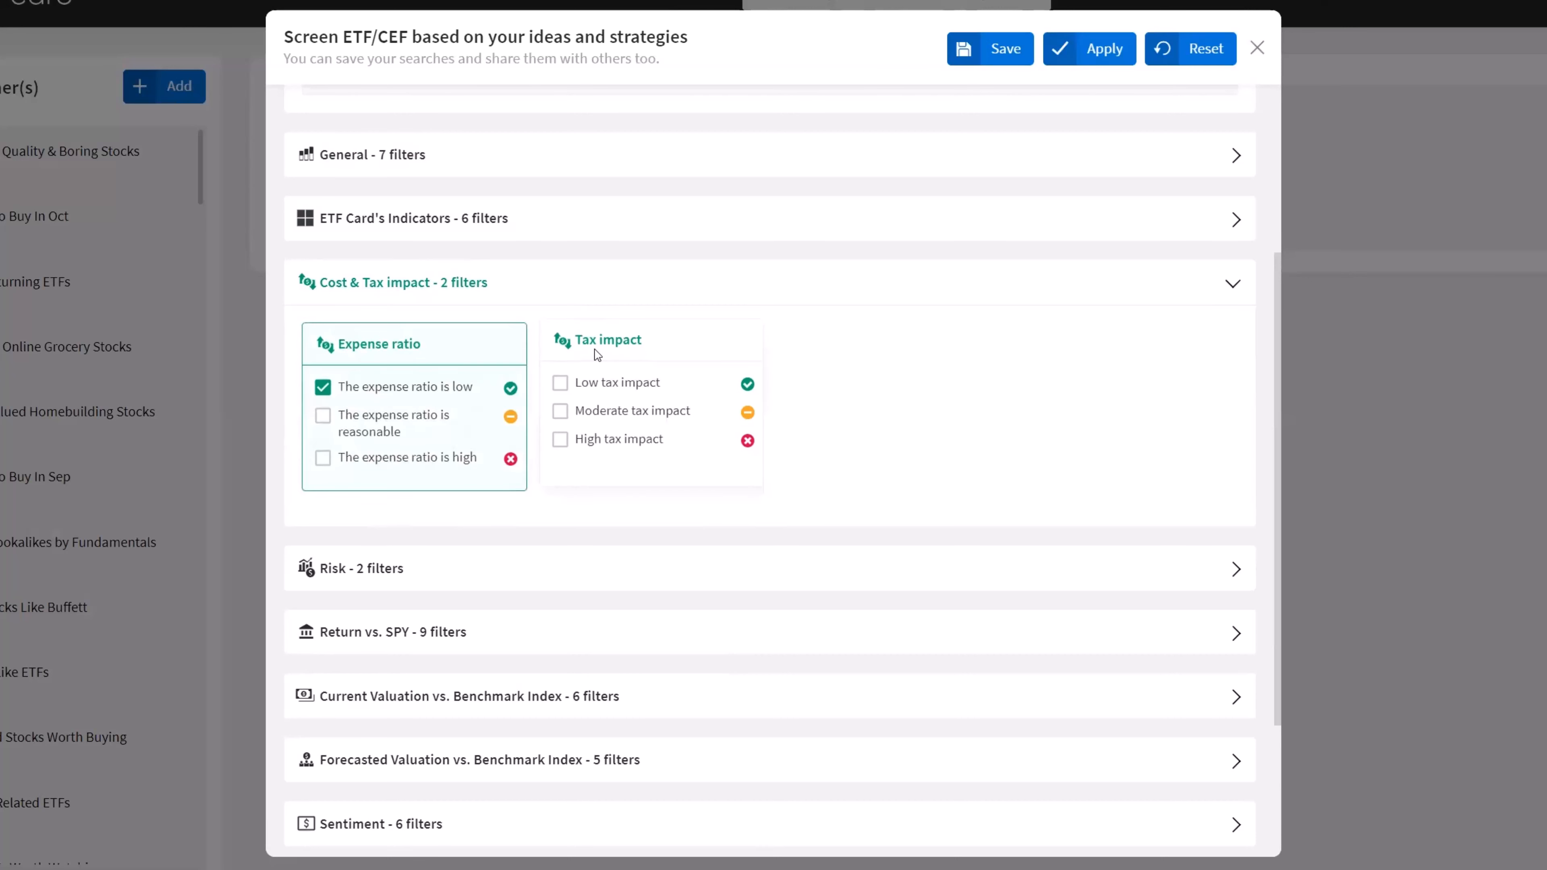
click(560, 384)
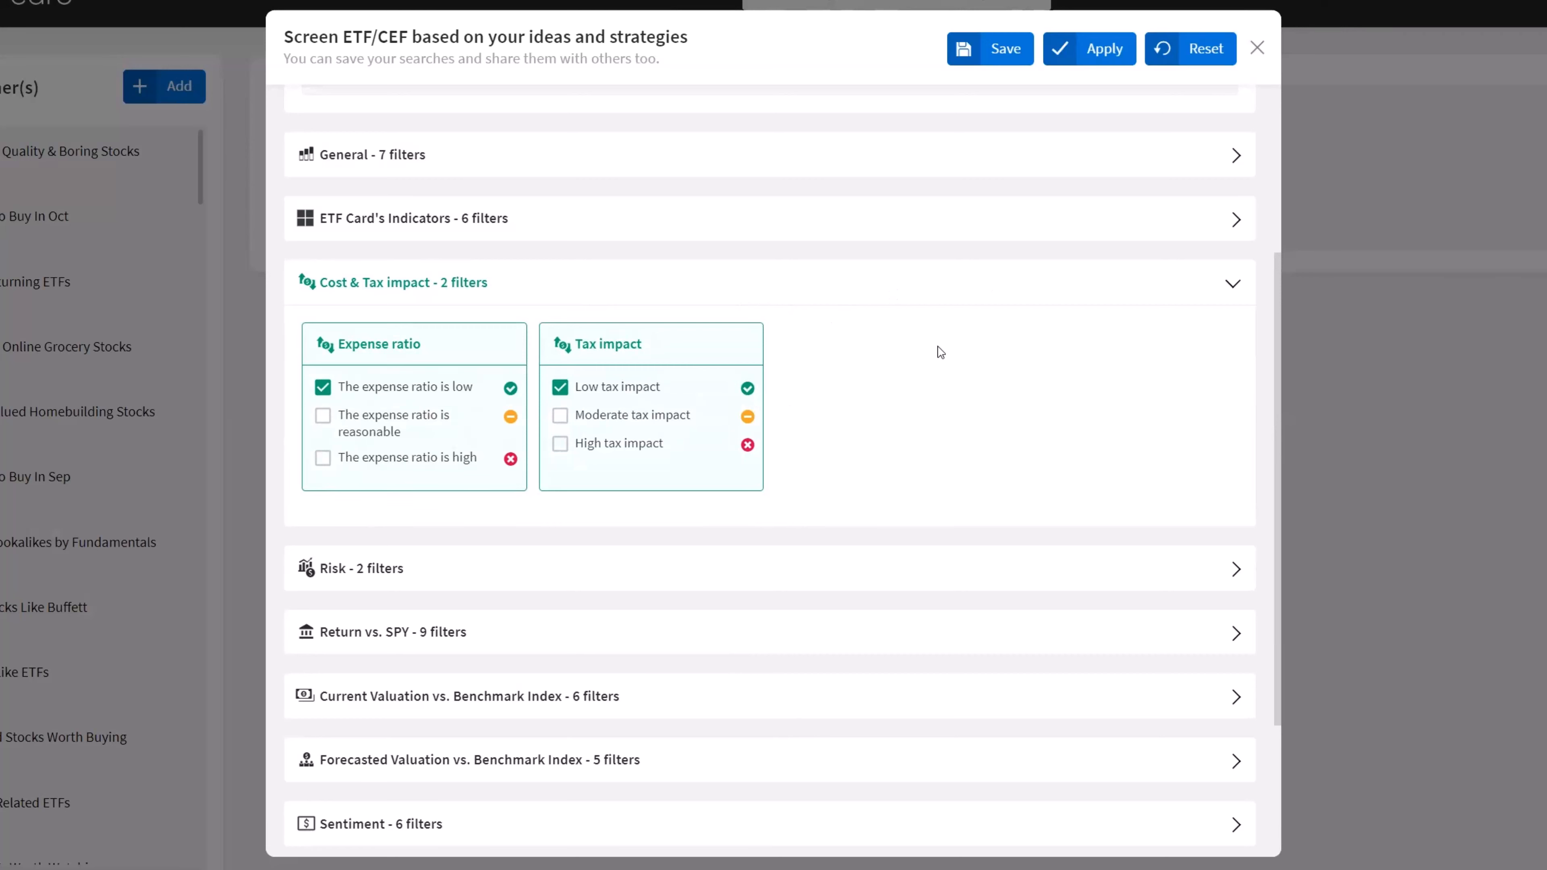
Set the dividend status filters to a good fit for a dividend portfolio and yields of 3% to 5%, 5% to 10% and more than 10%
scroll(941, 360, down, 1)
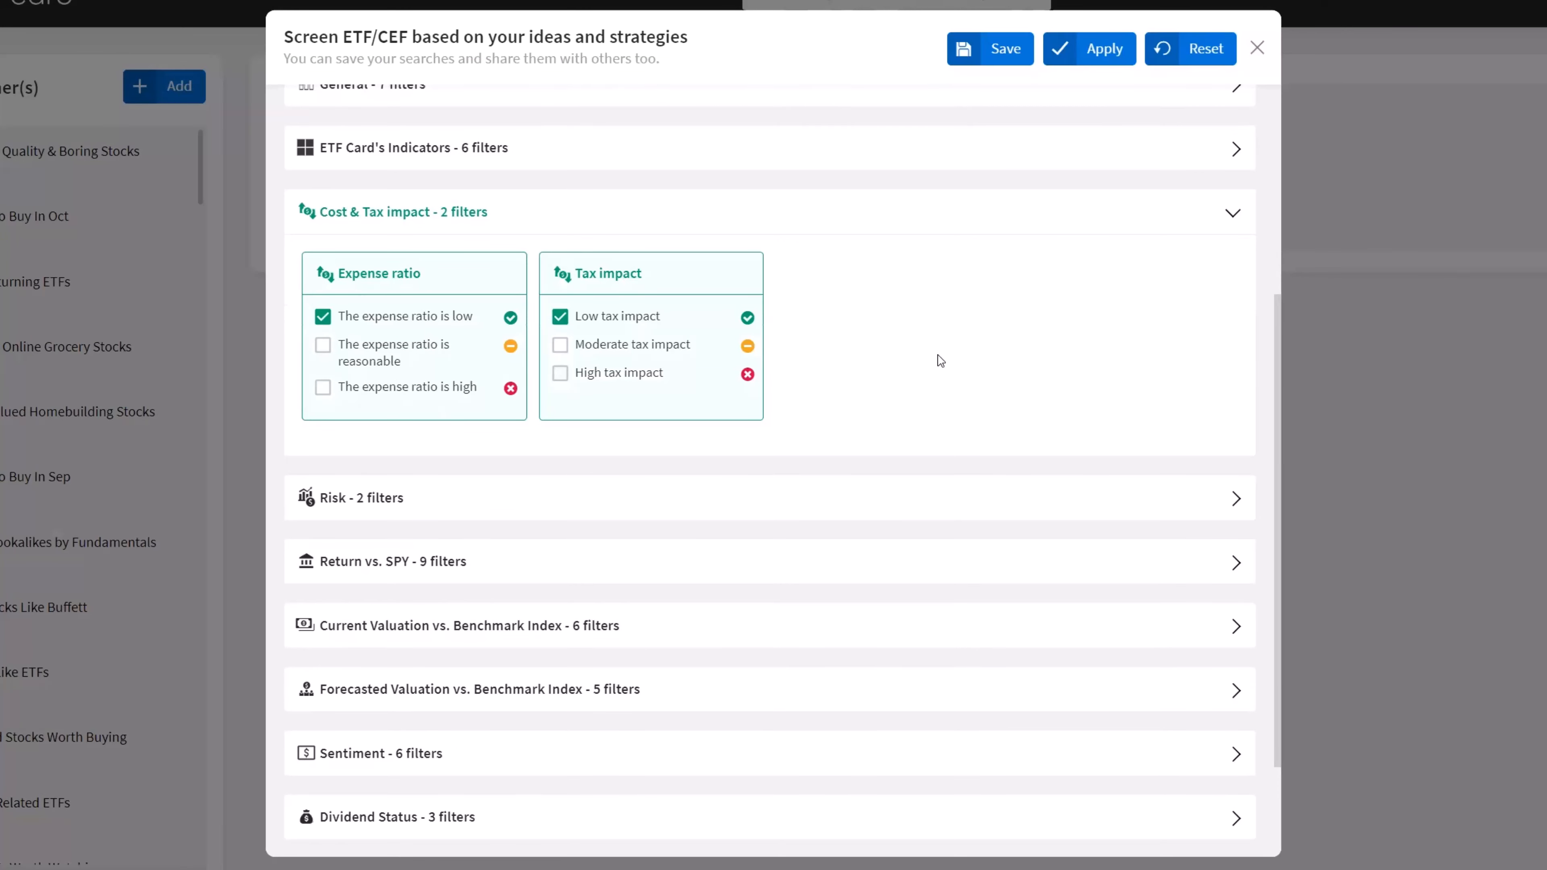
scroll(940, 360, down, 3)
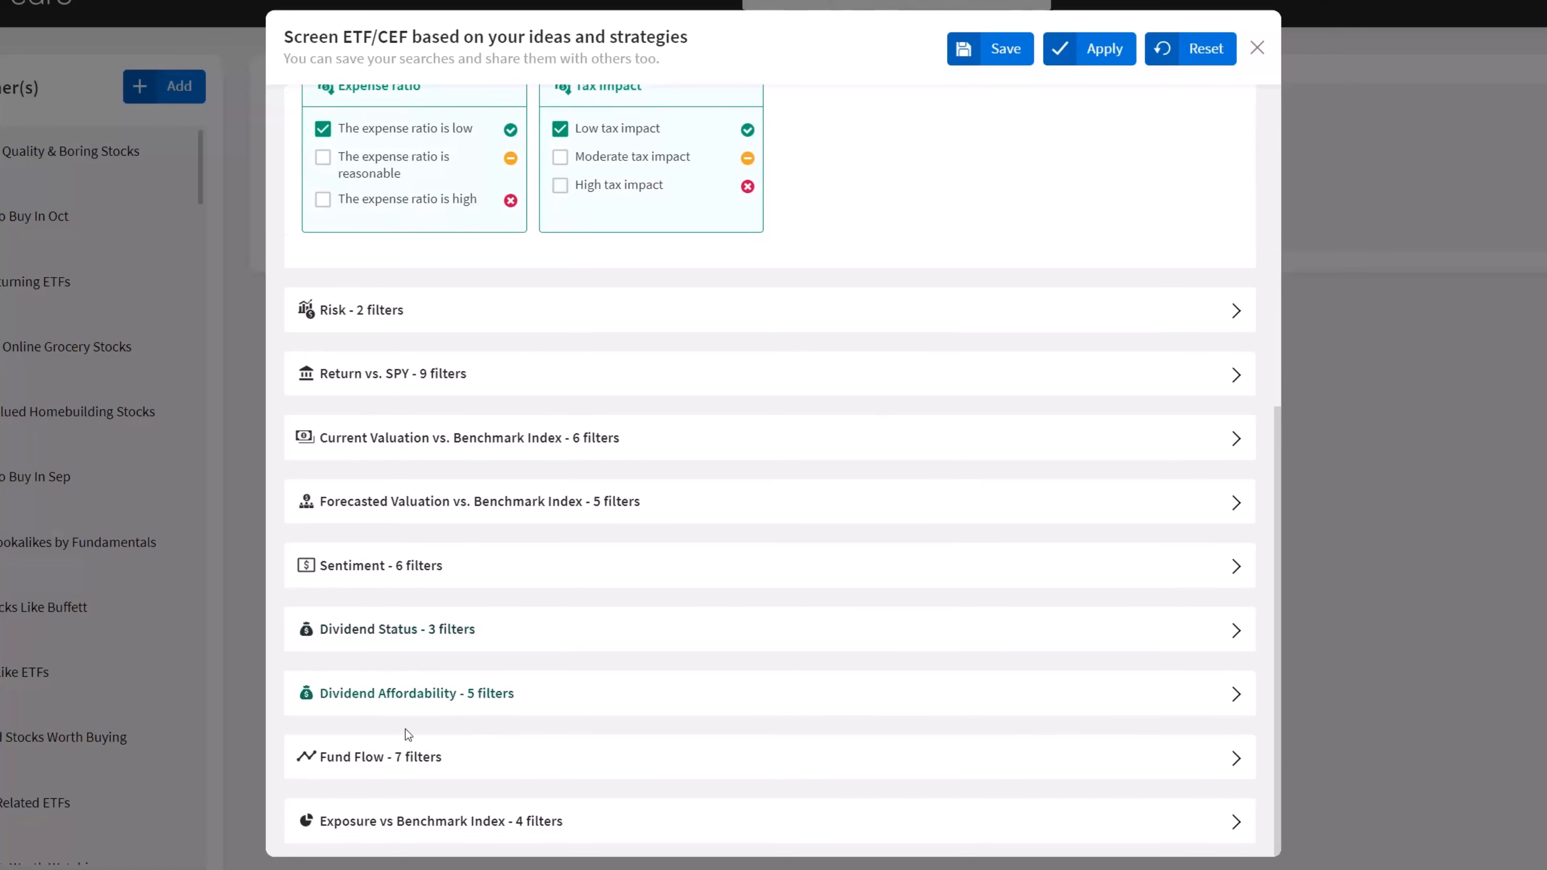
click(565, 639)
scroll(953, 570, down, 4)
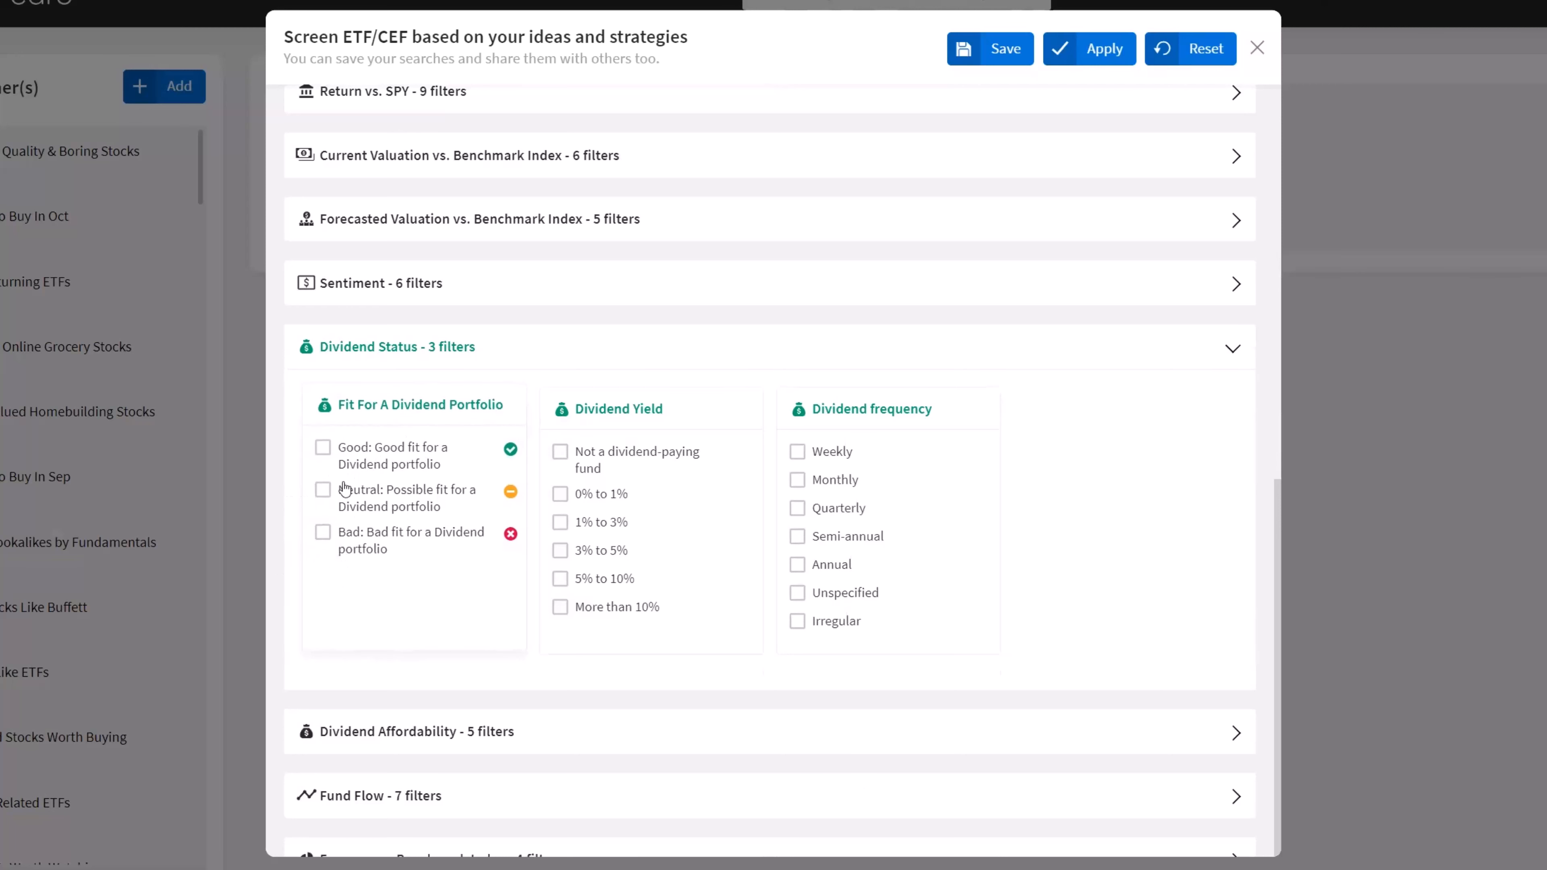
click(322, 449)
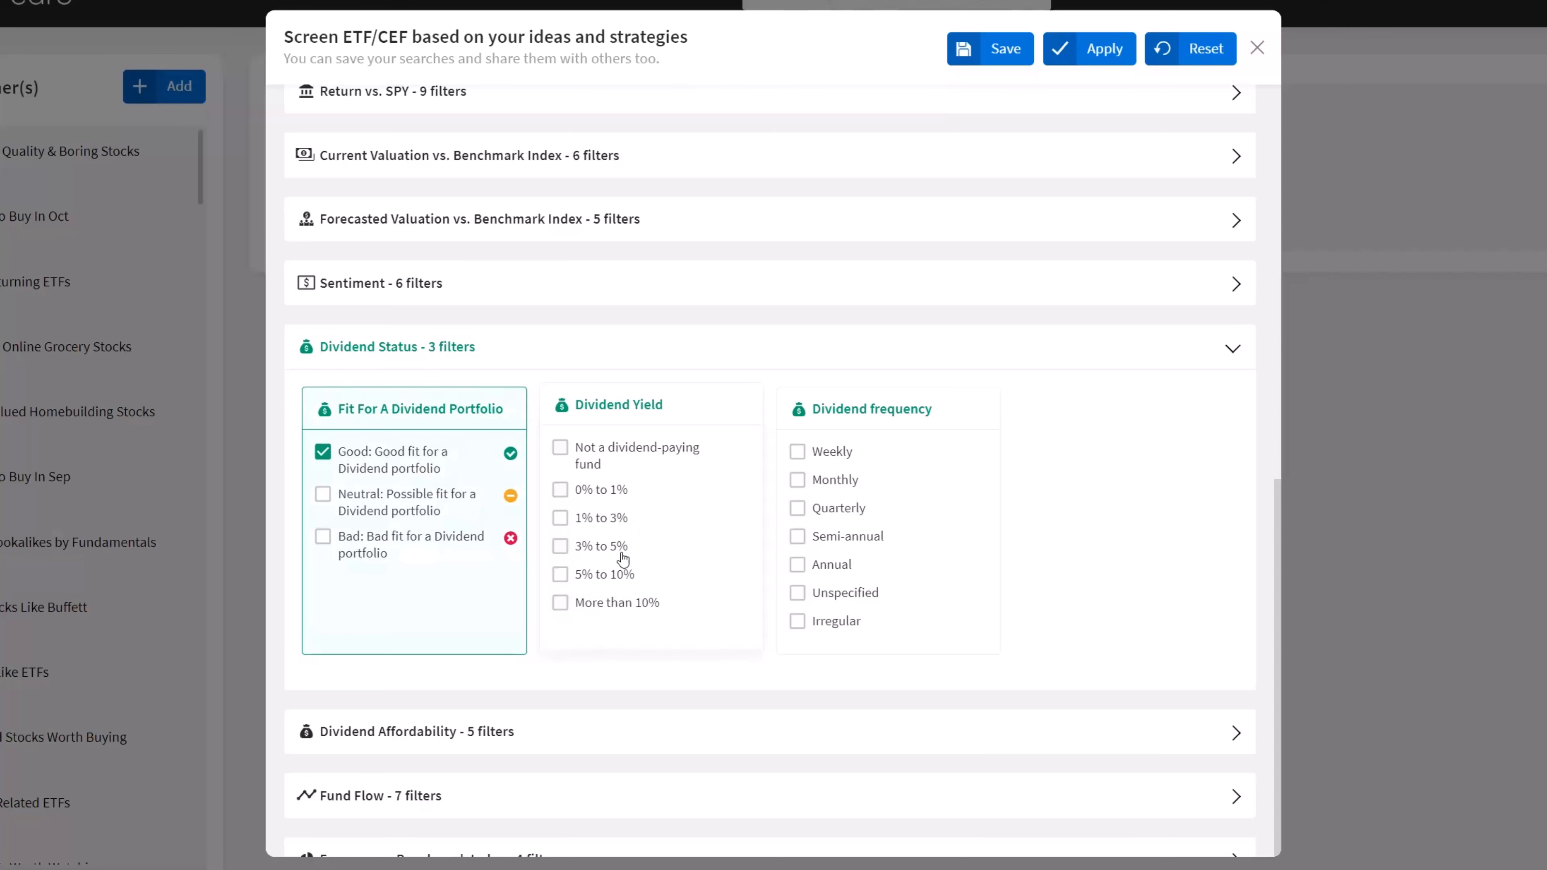
click(562, 577)
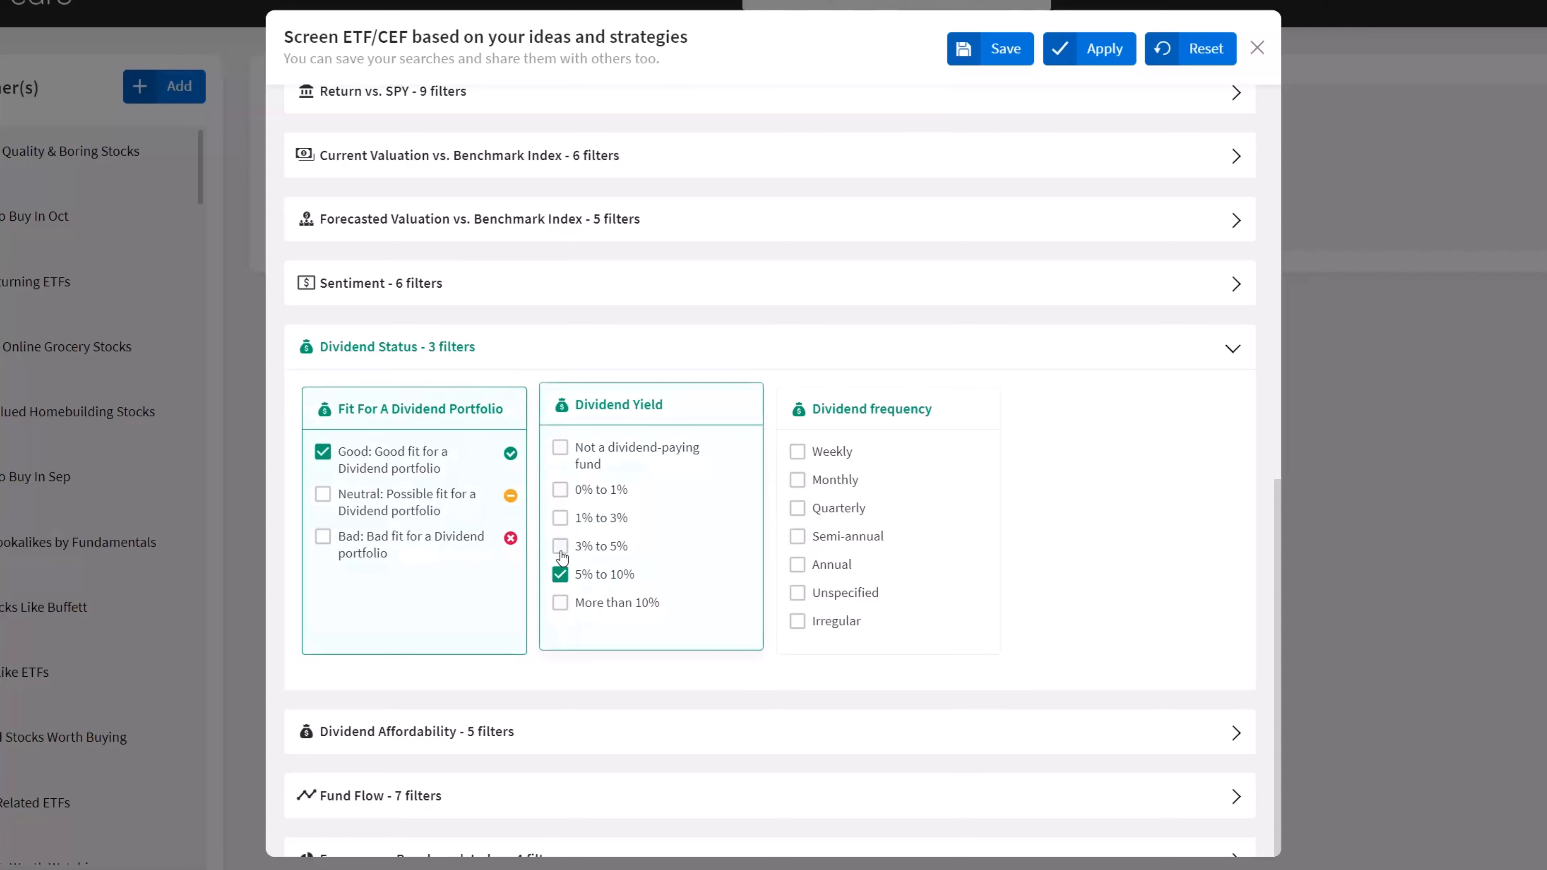
click(560, 547)
click(561, 602)
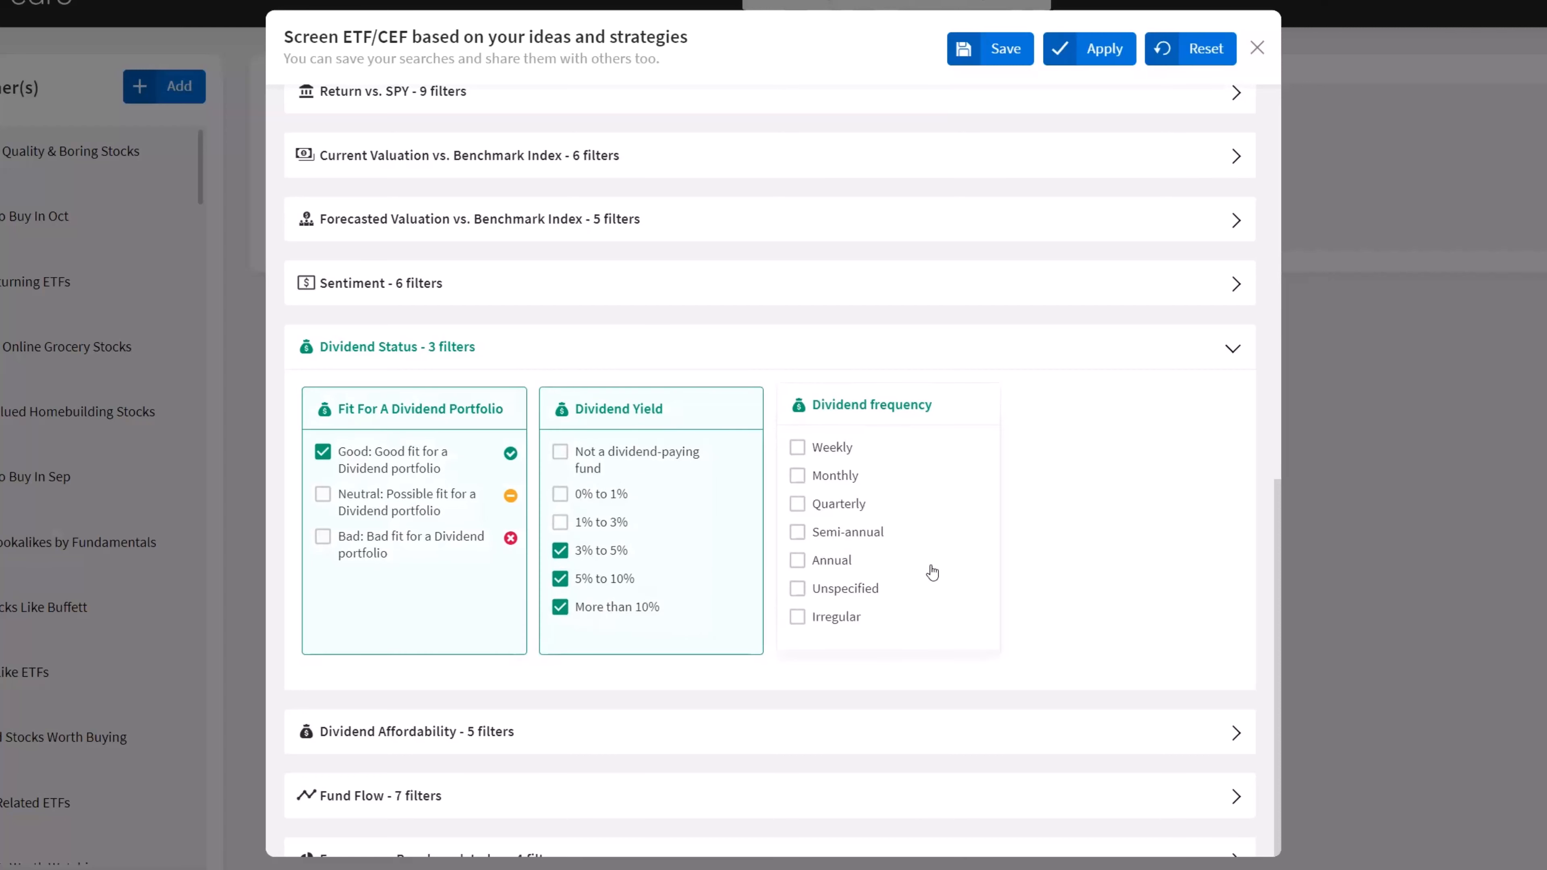
Add risk filters for low and moderate performance-based risks and low and moderate qualitative risks, and apply the screener
scroll(932, 573, down, 1)
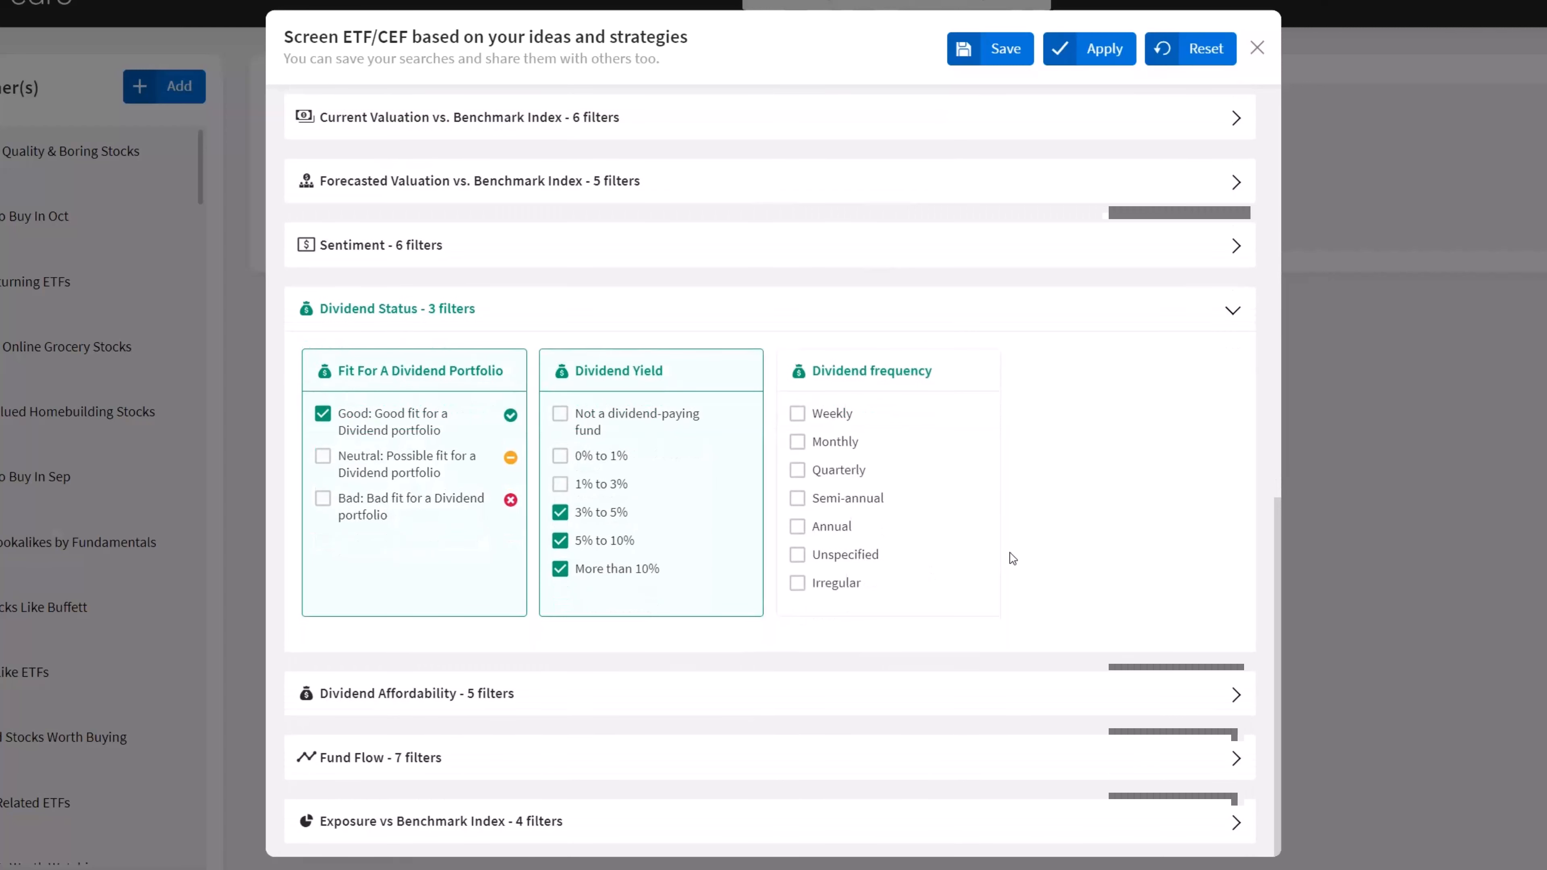
scroll(1012, 558, up, 5)
scroll(1012, 558, up, 5)
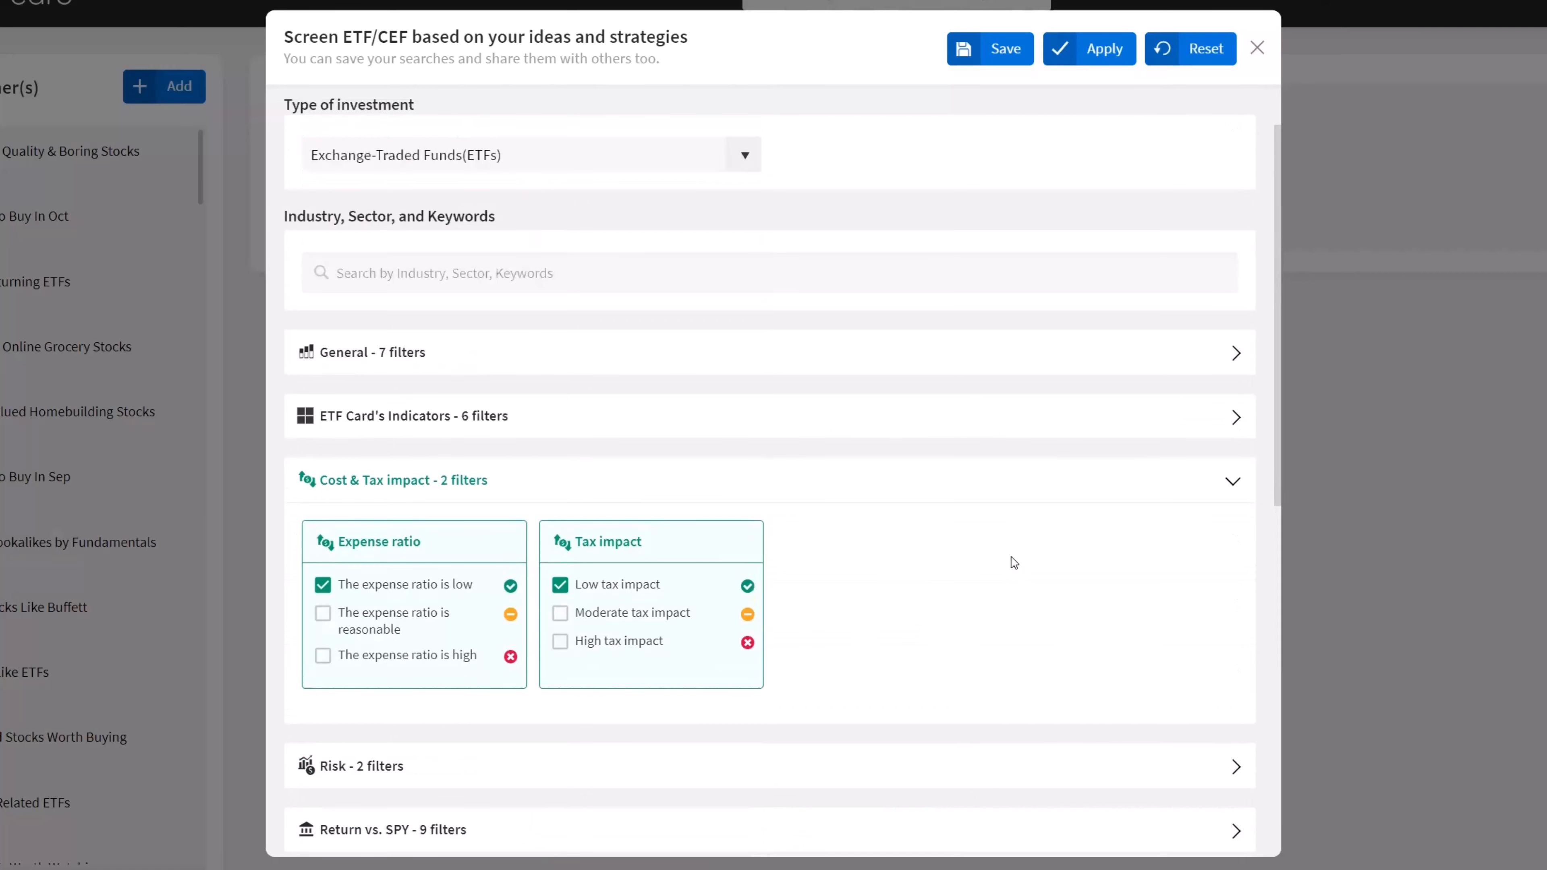
scroll(863, 587, down, 5)
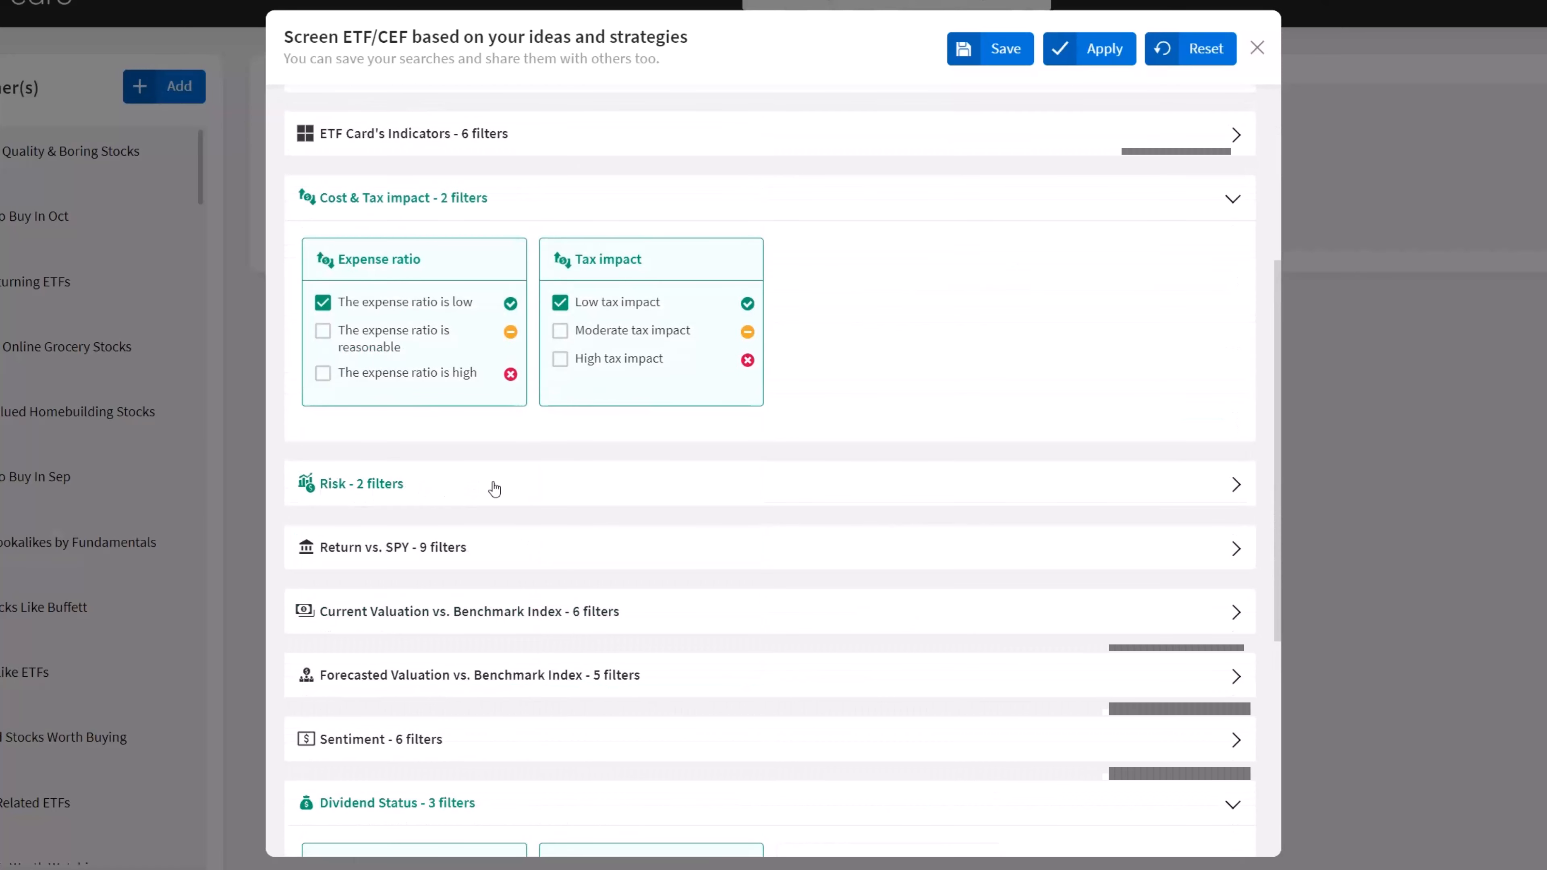
click(495, 488)
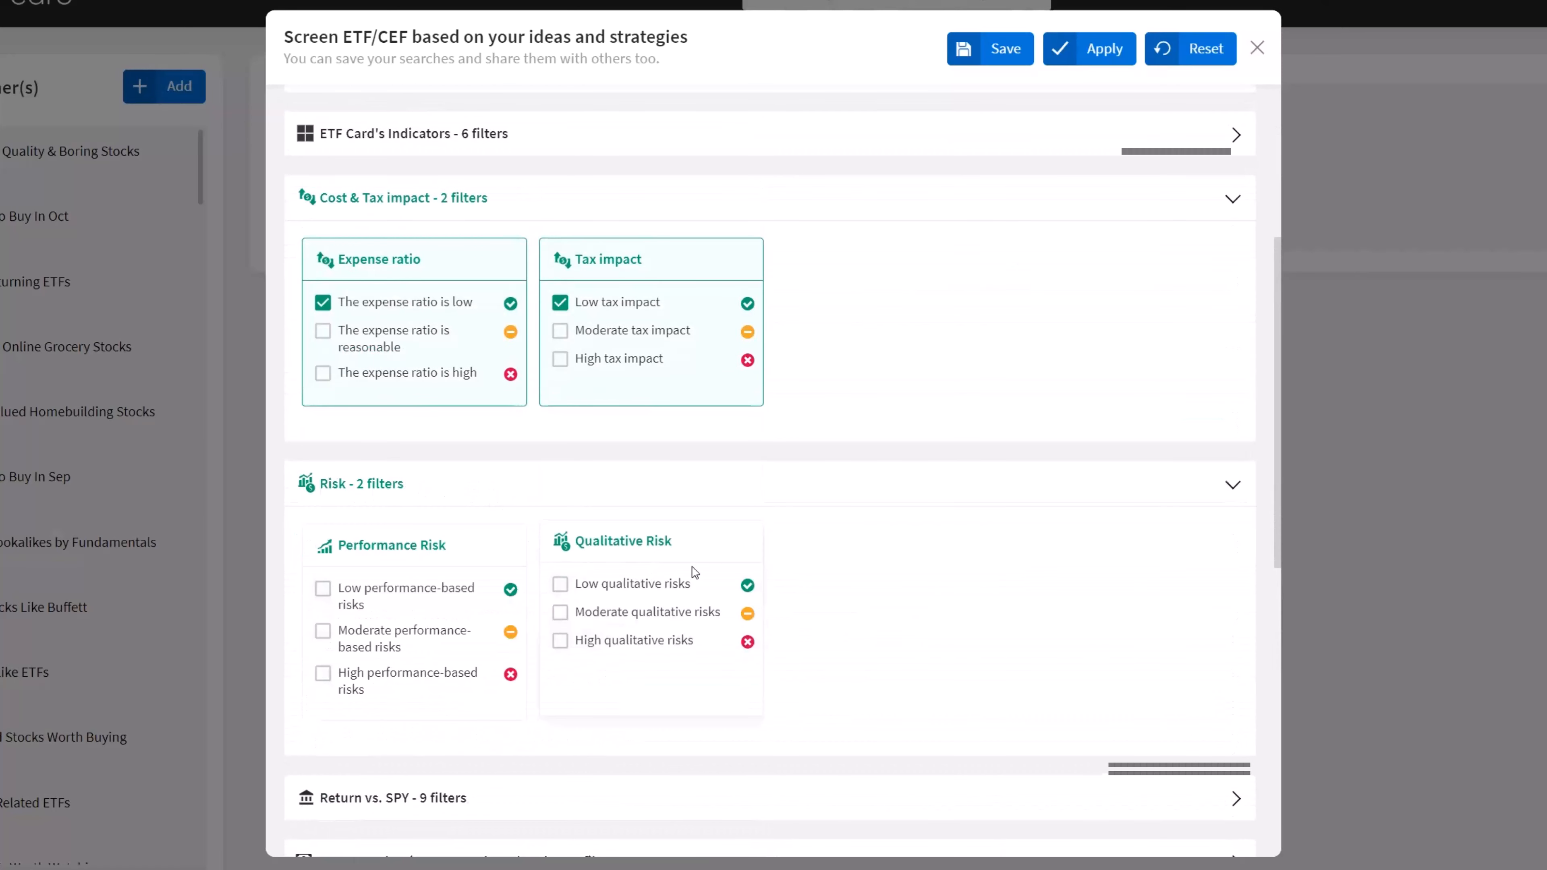
click(377, 597)
click(425, 644)
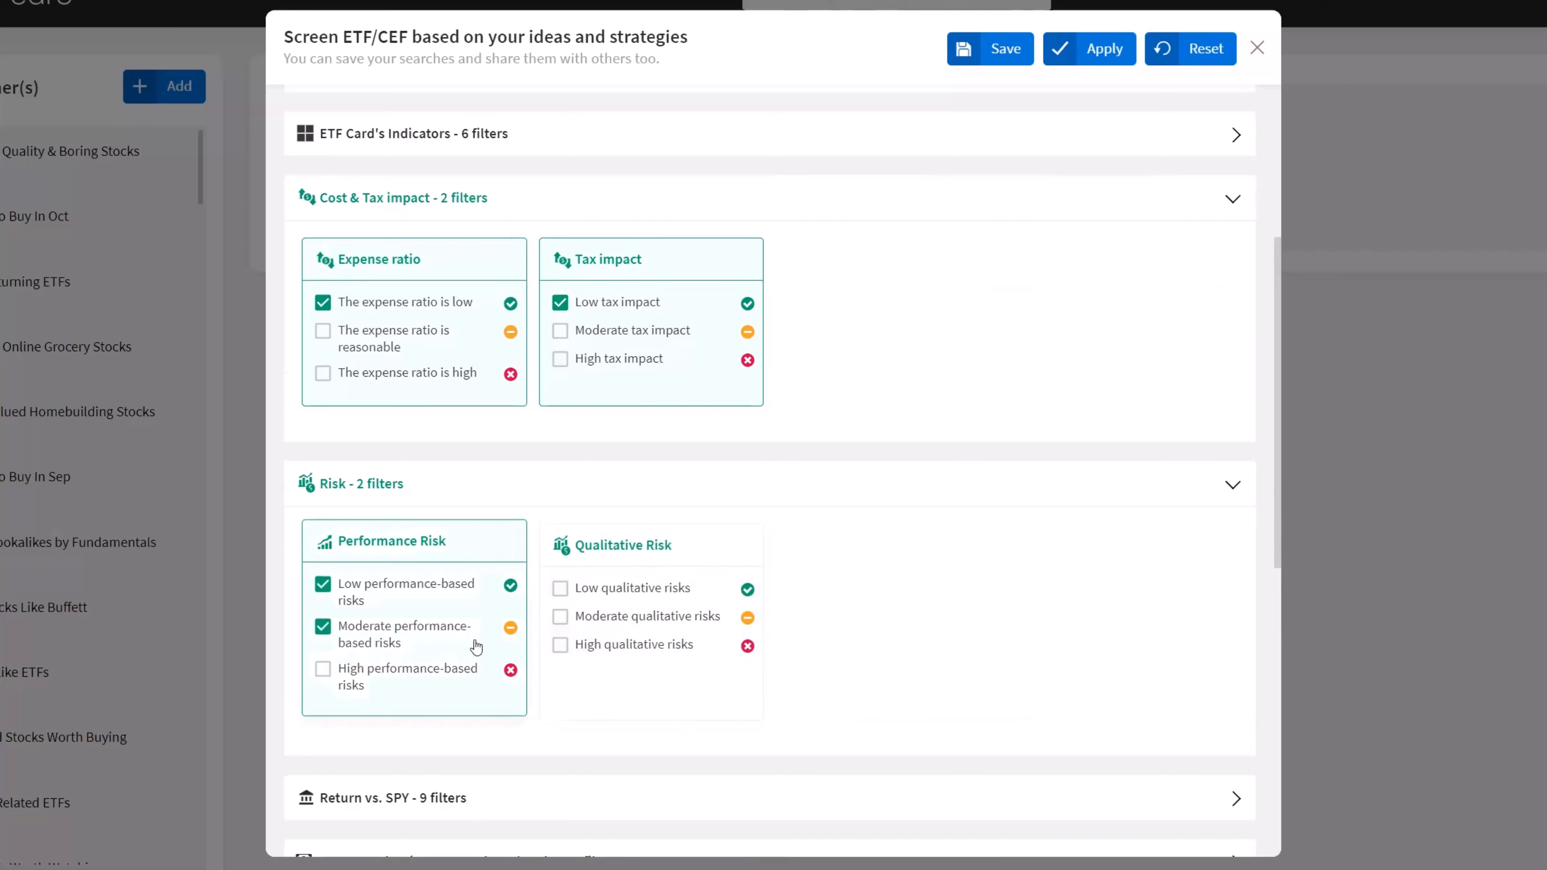
click(604, 589)
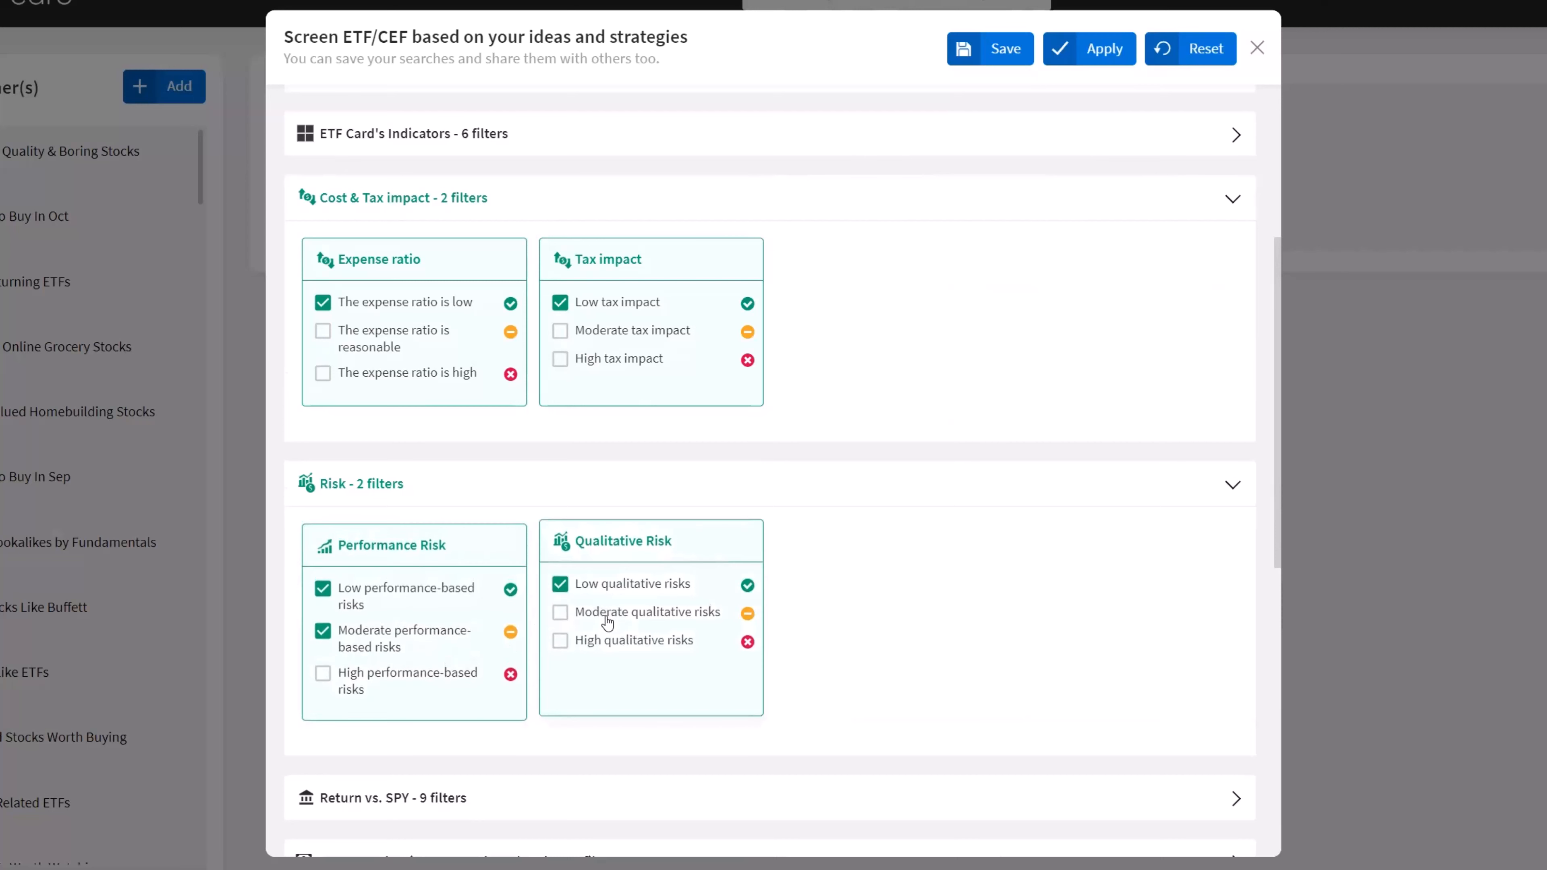
click(606, 620)
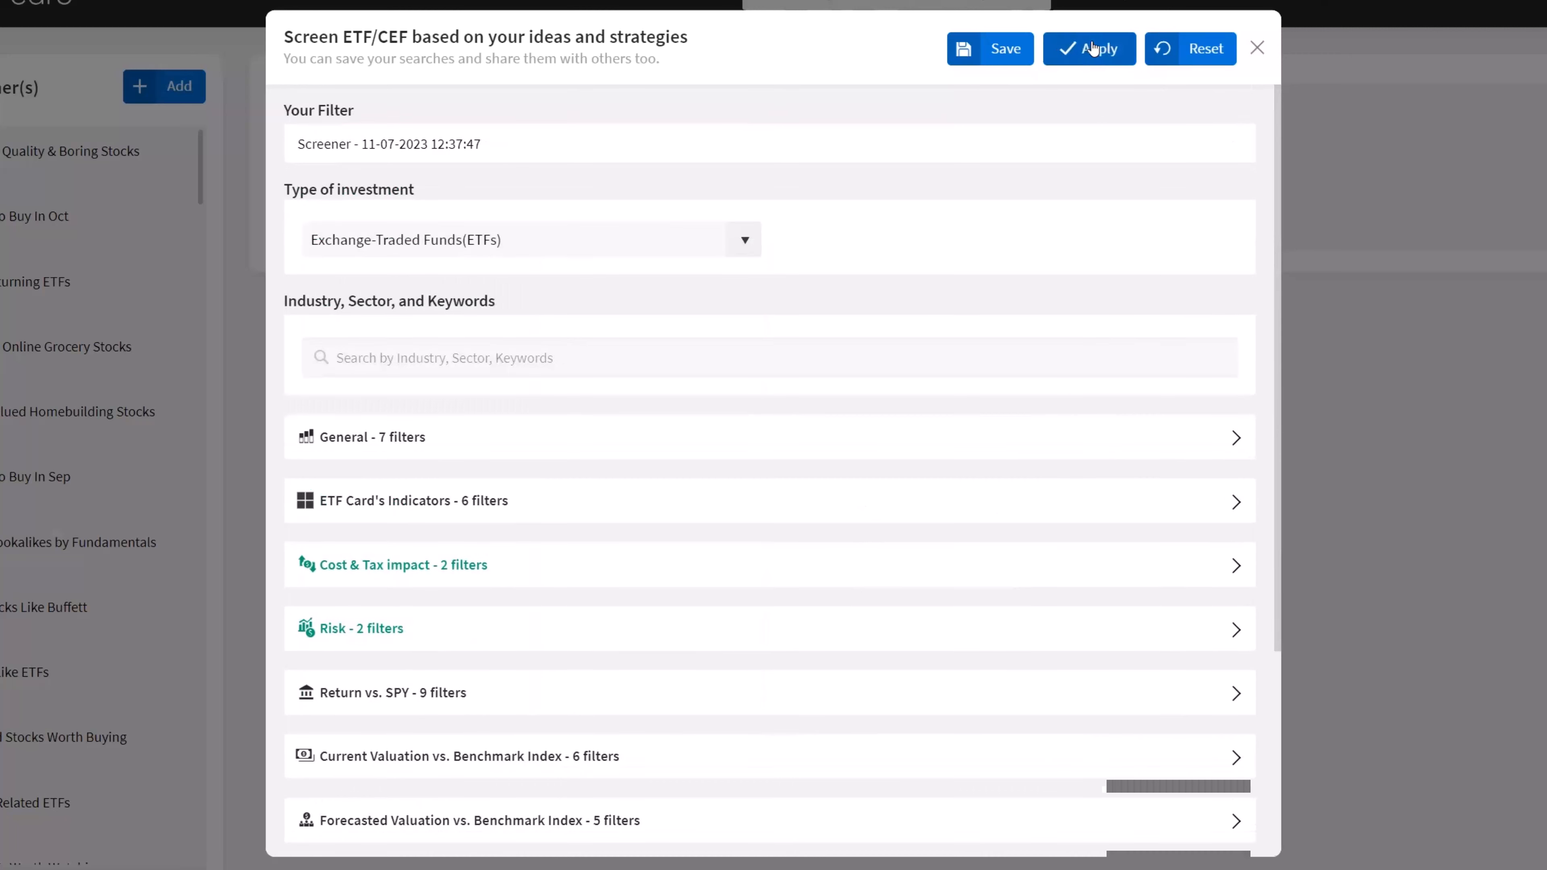
click(1093, 49)
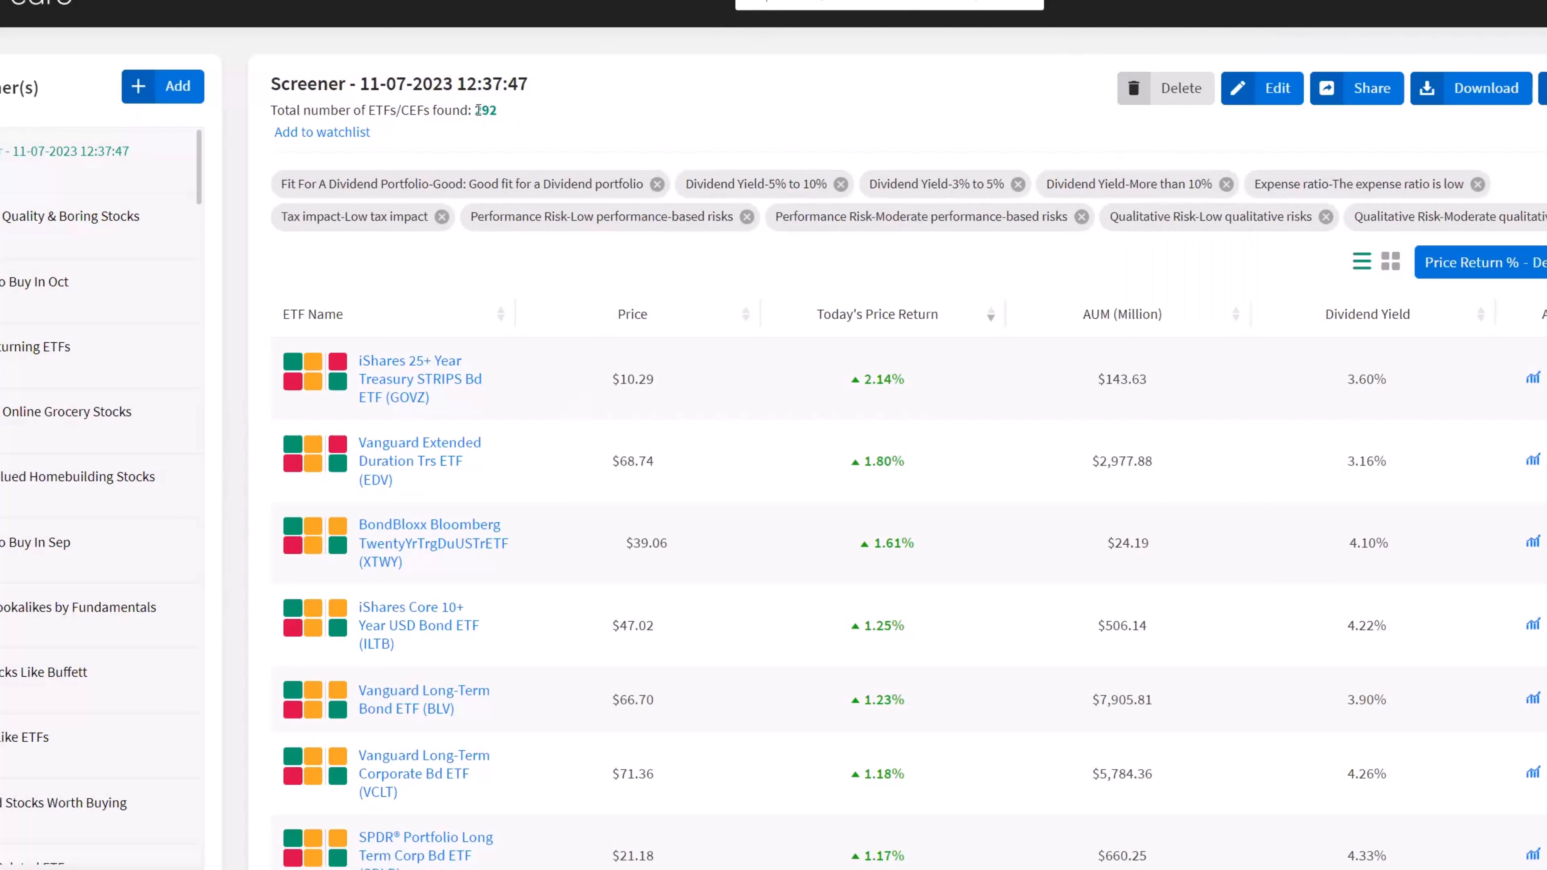
drag(477, 110, 509, 115)
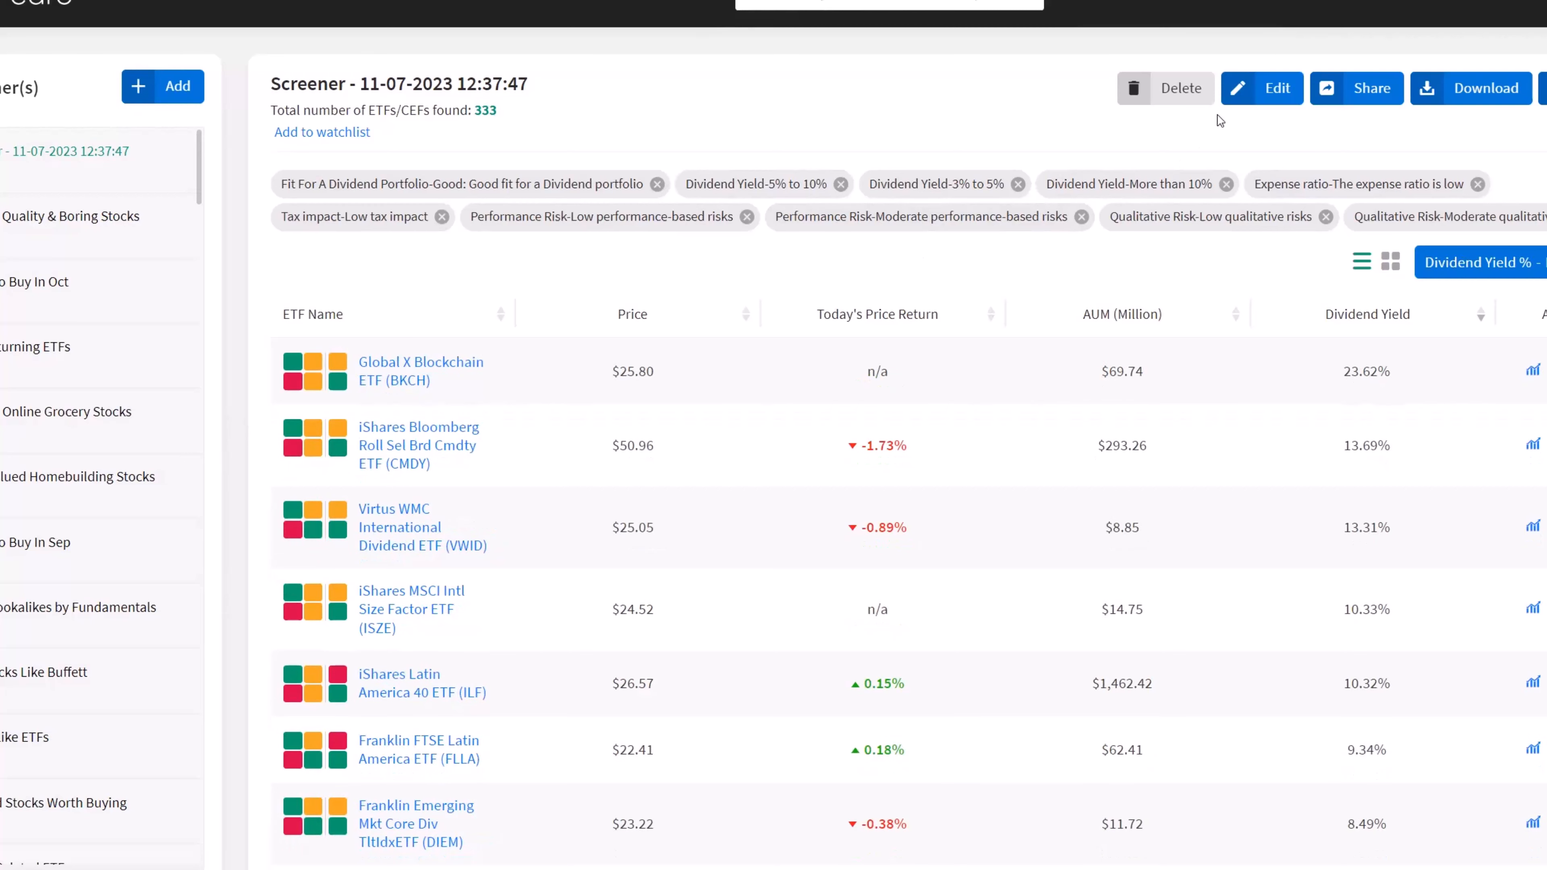
Edit the screener to include assets under management of $50 to $100 million, $100 to $500 million, $500 million to $1 billion and $1 to $10 billion
click(1276, 100)
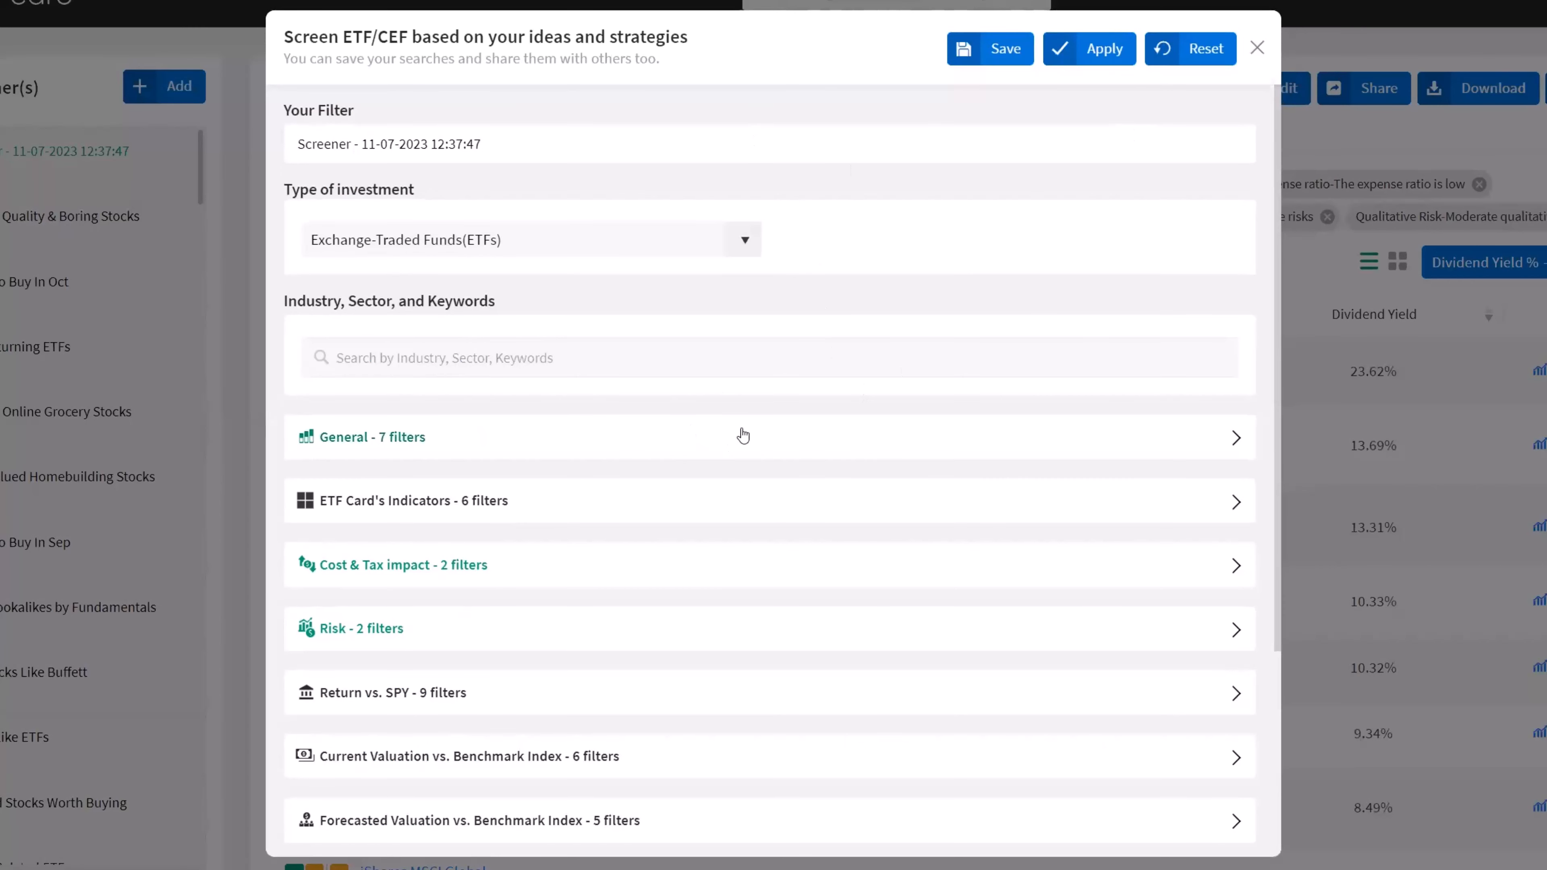
click(680, 449)
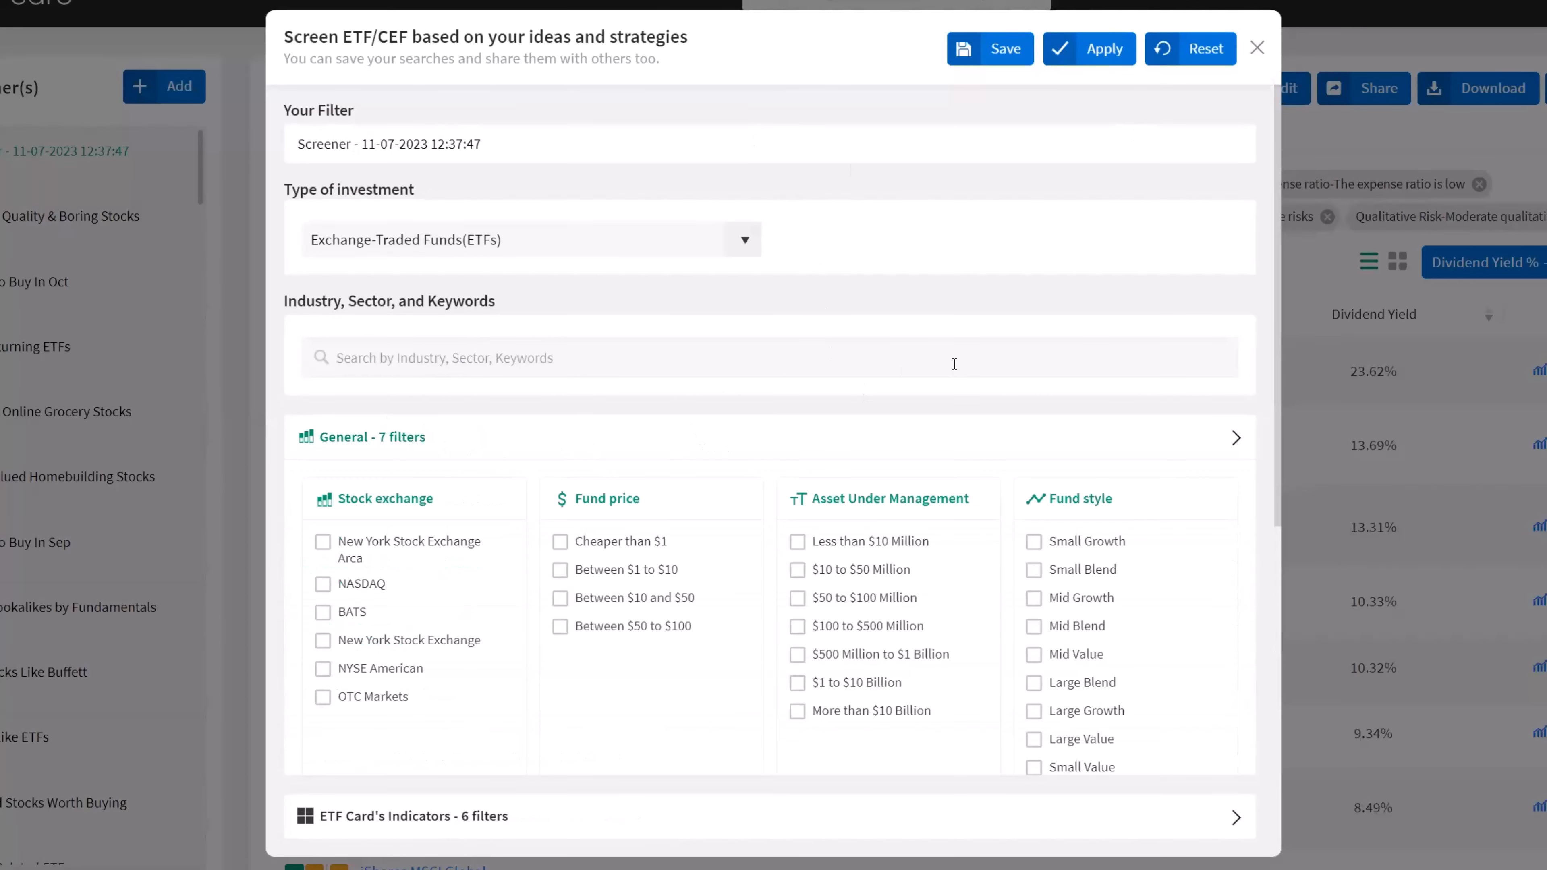
scroll(954, 368, down, 1)
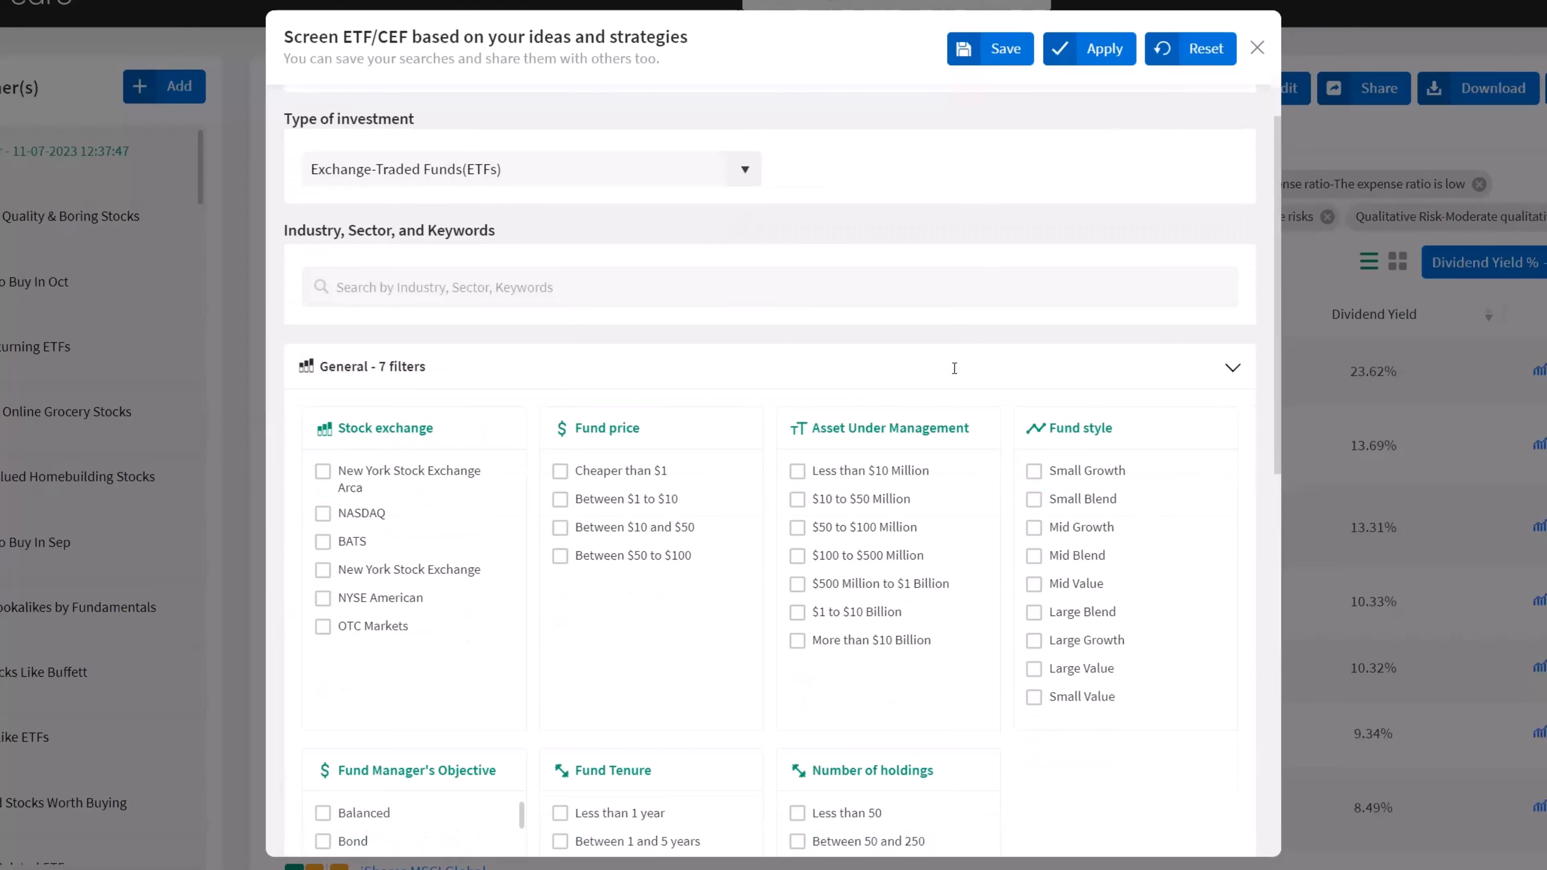
scroll(950, 363, down, 1)
scroll(1021, 320, down, 1)
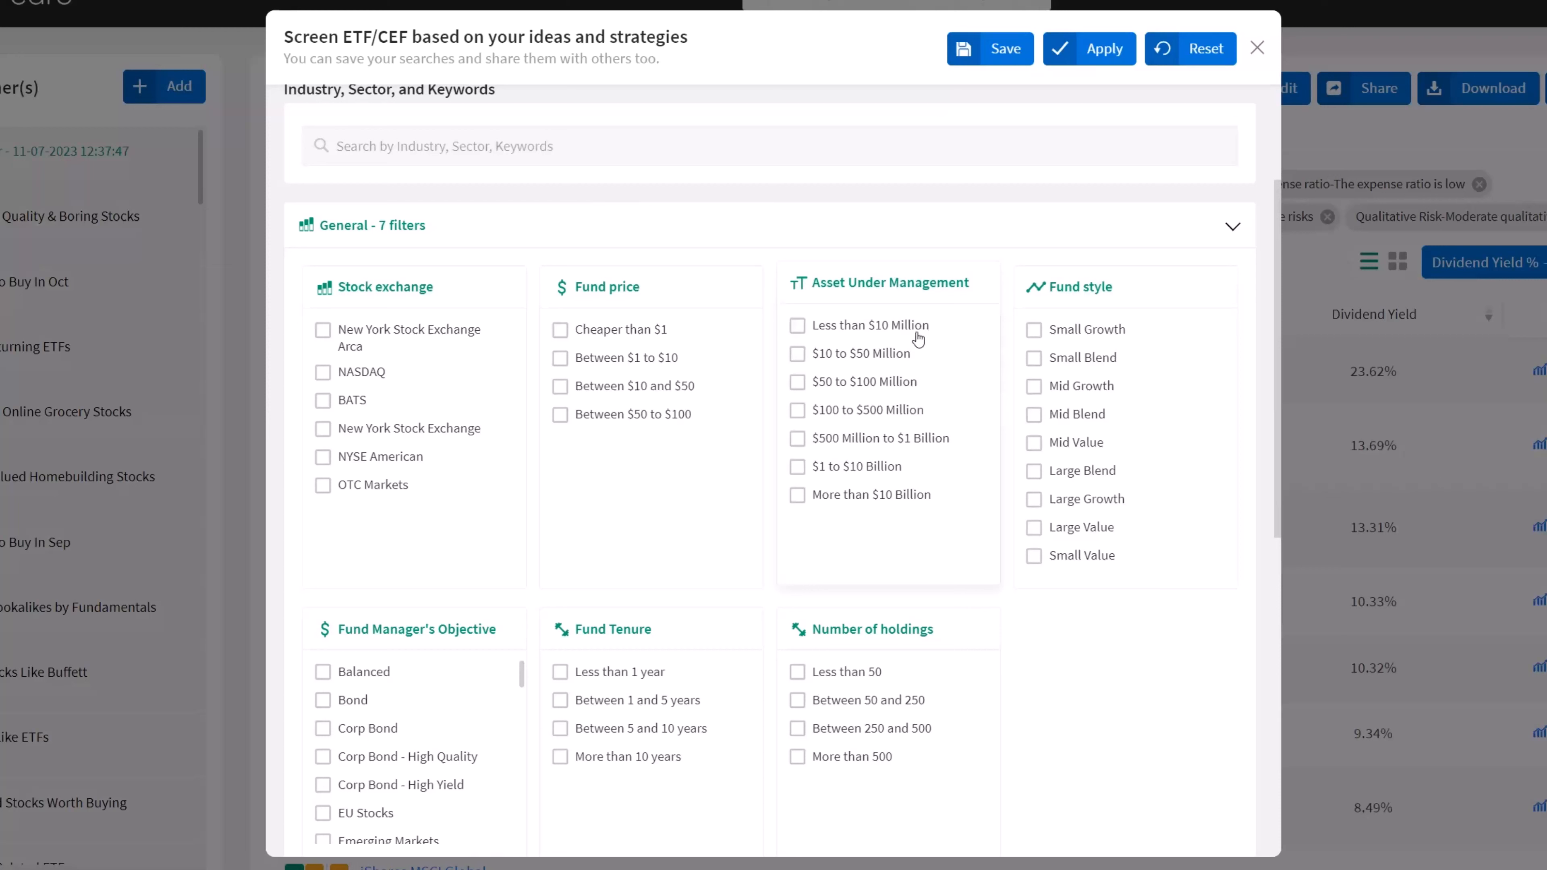
click(797, 384)
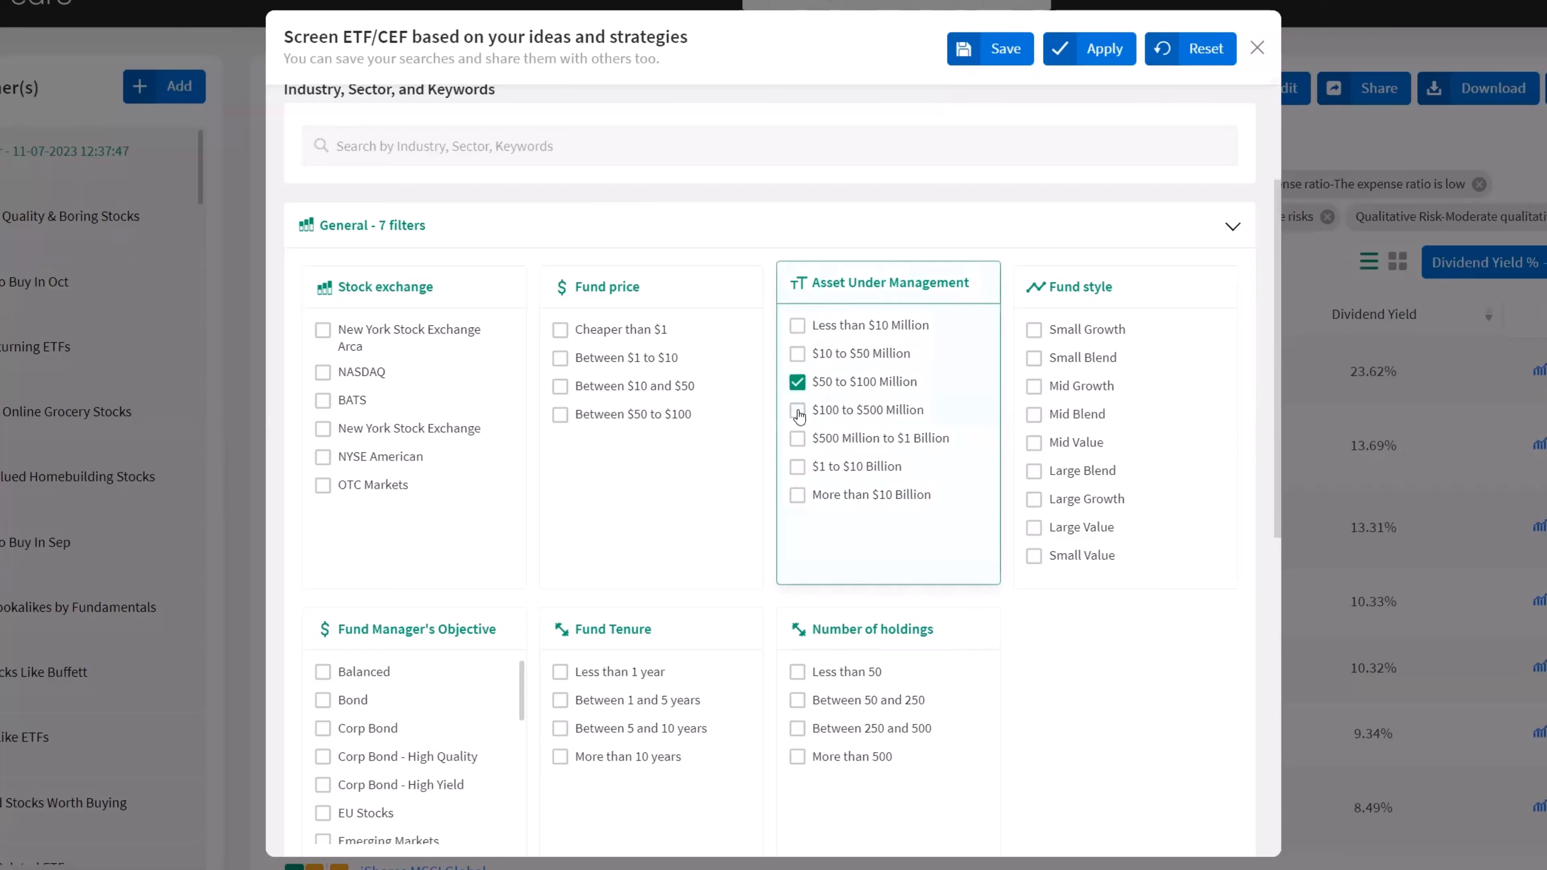
click(797, 410)
click(796, 440)
click(797, 467)
Limit the fund tenure to between 5 and 10 years and more than 10 years, and apply the updated screener
scroll(725, 476, down, 5)
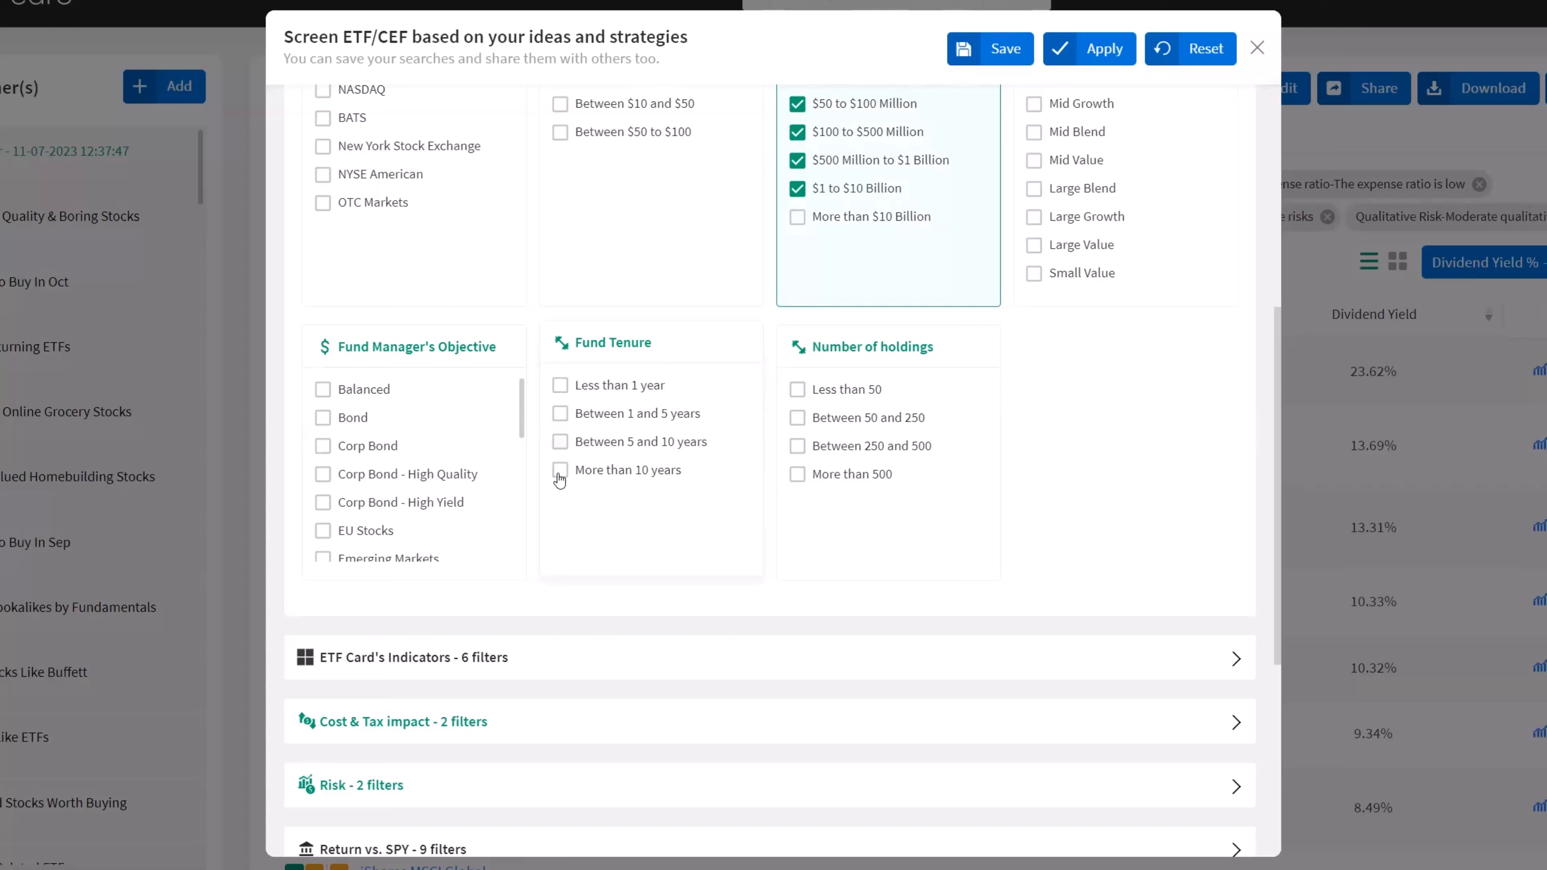
click(559, 441)
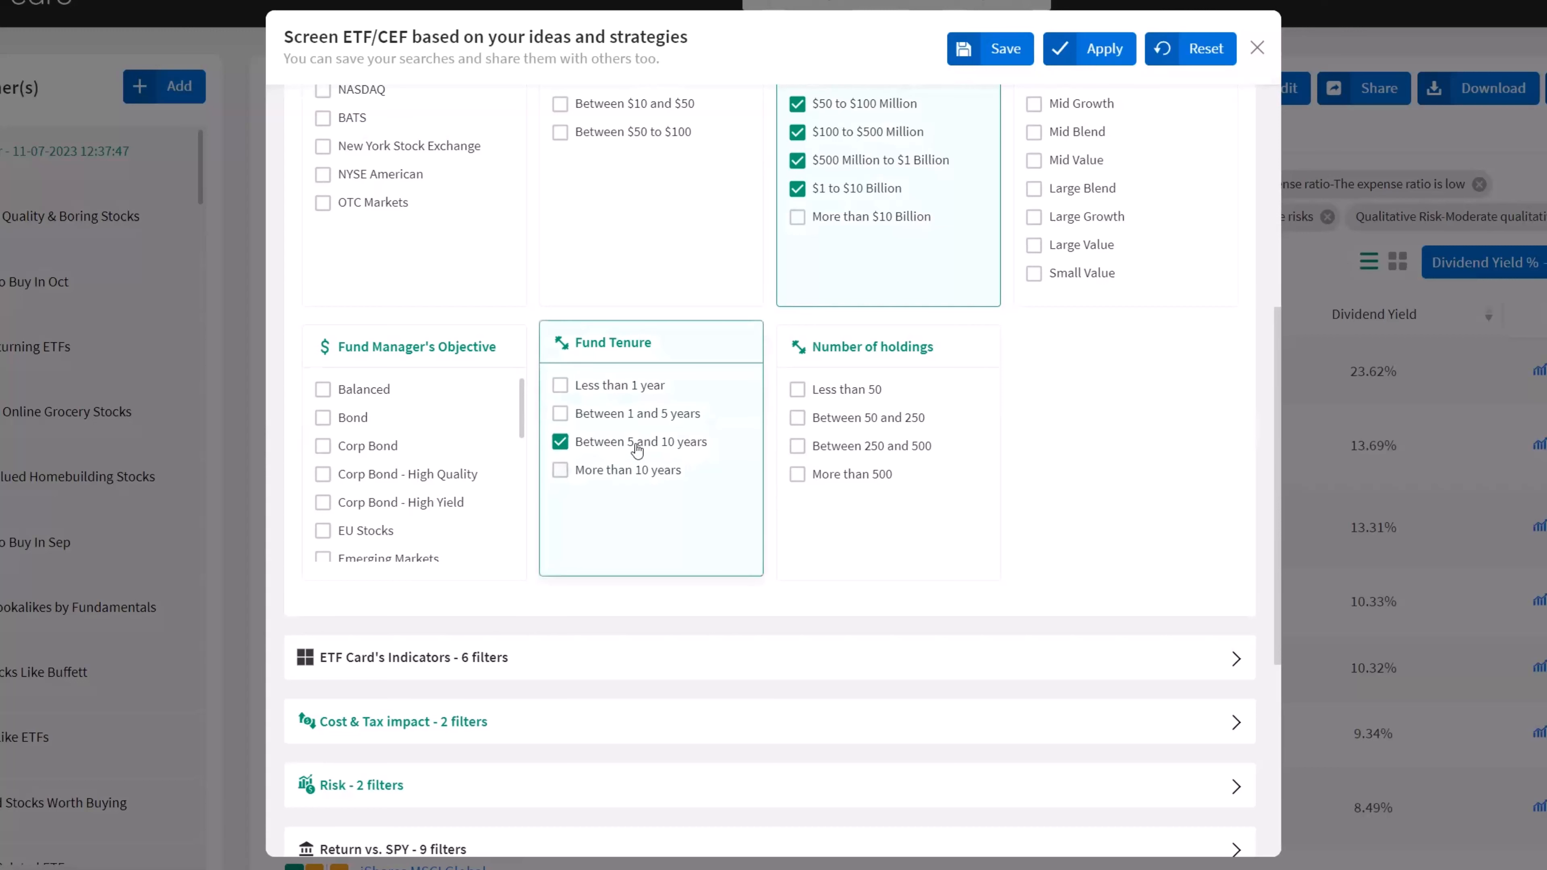
click(567, 479)
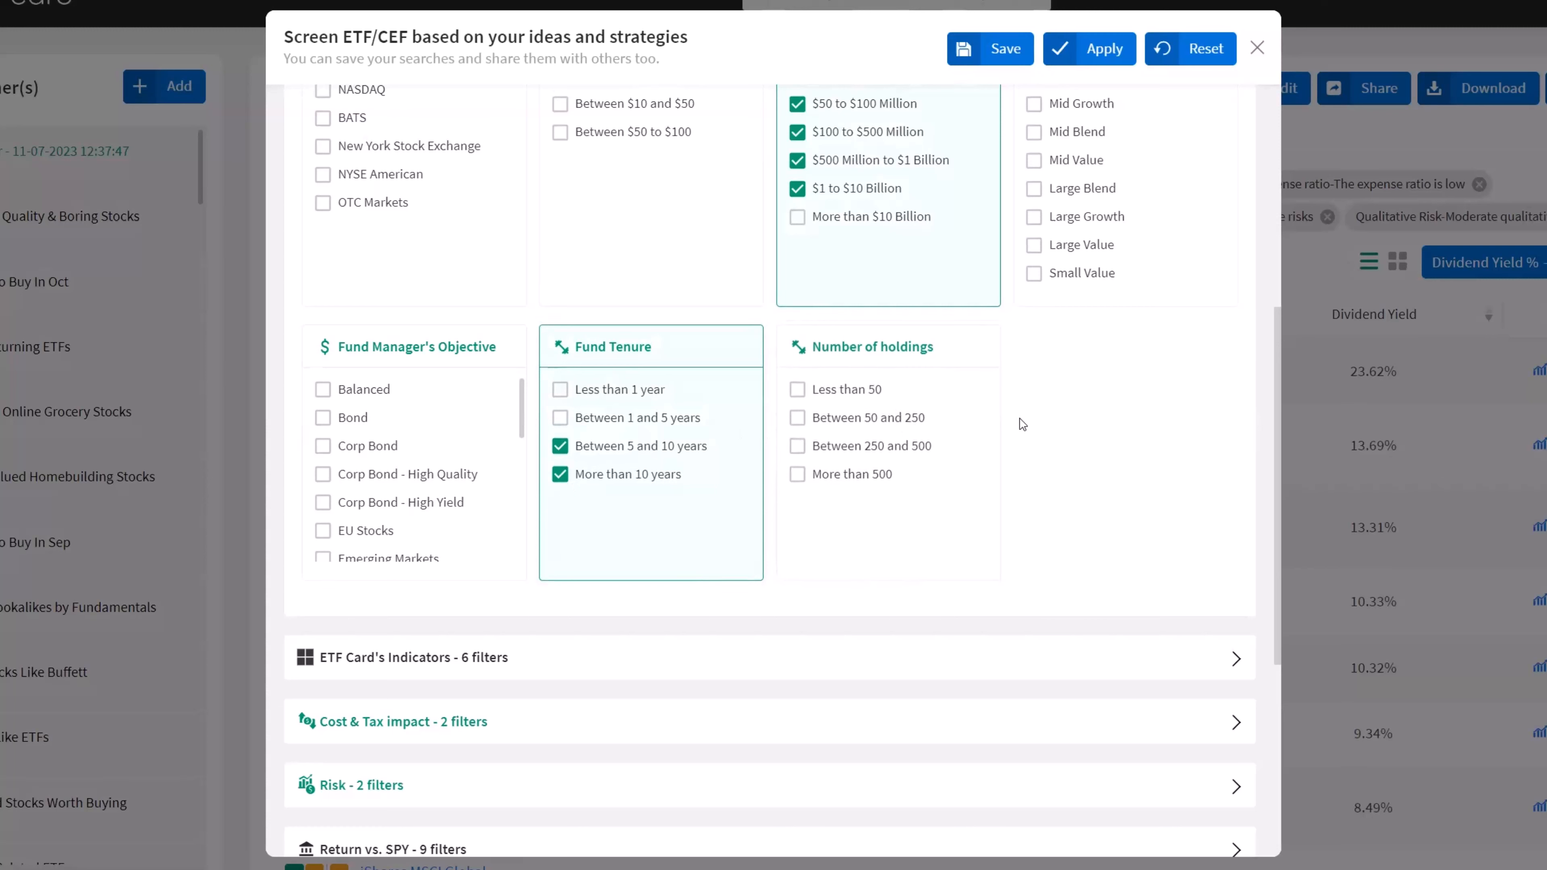
scroll(1022, 424, up, 4)
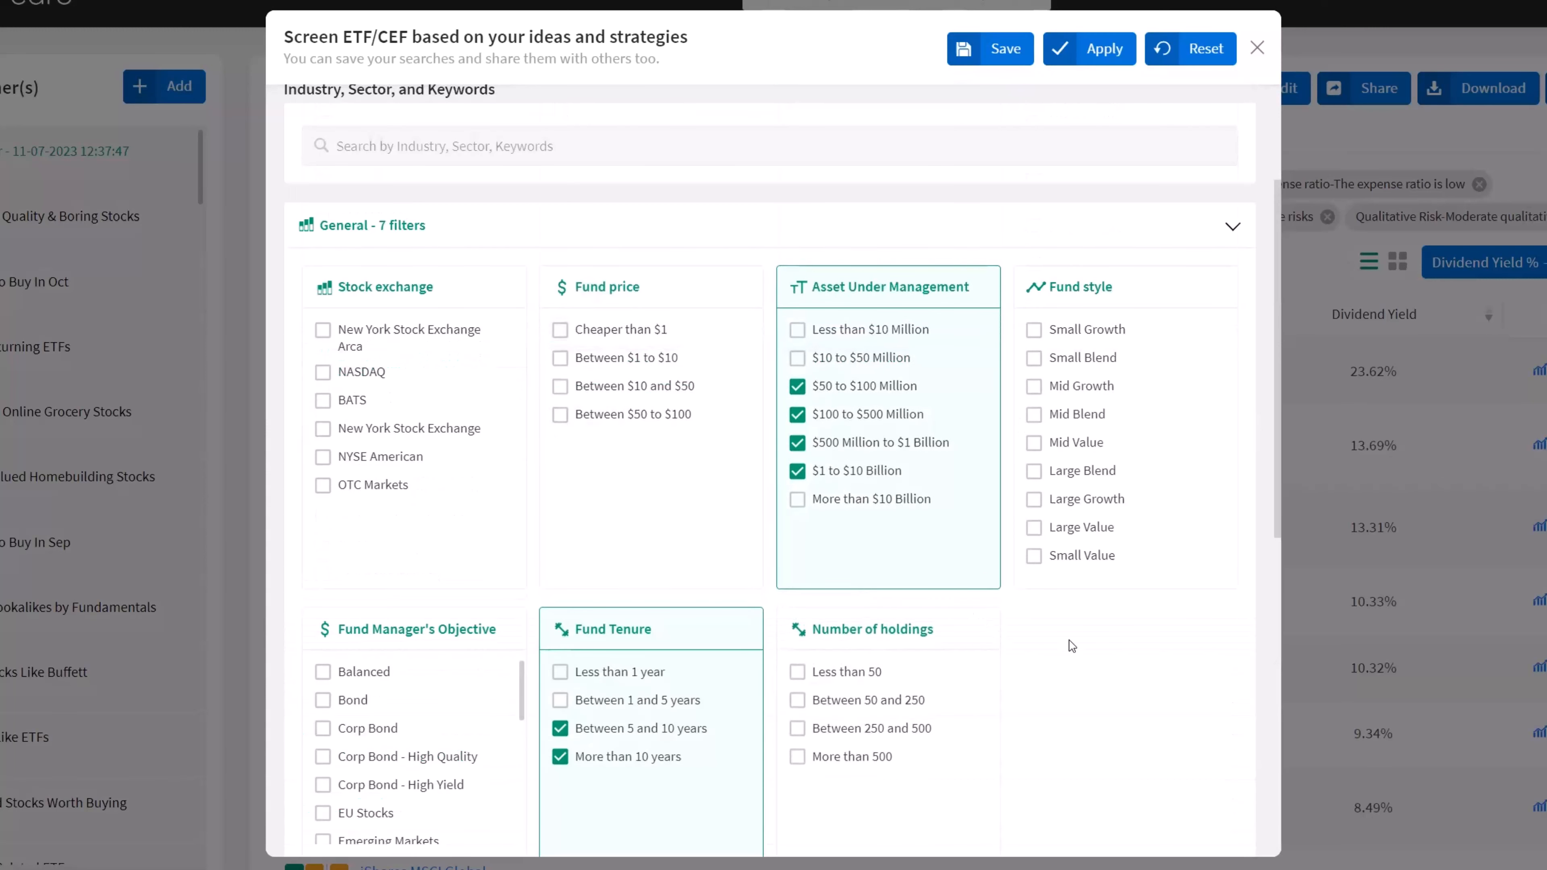
scroll(1071, 646, up, 3)
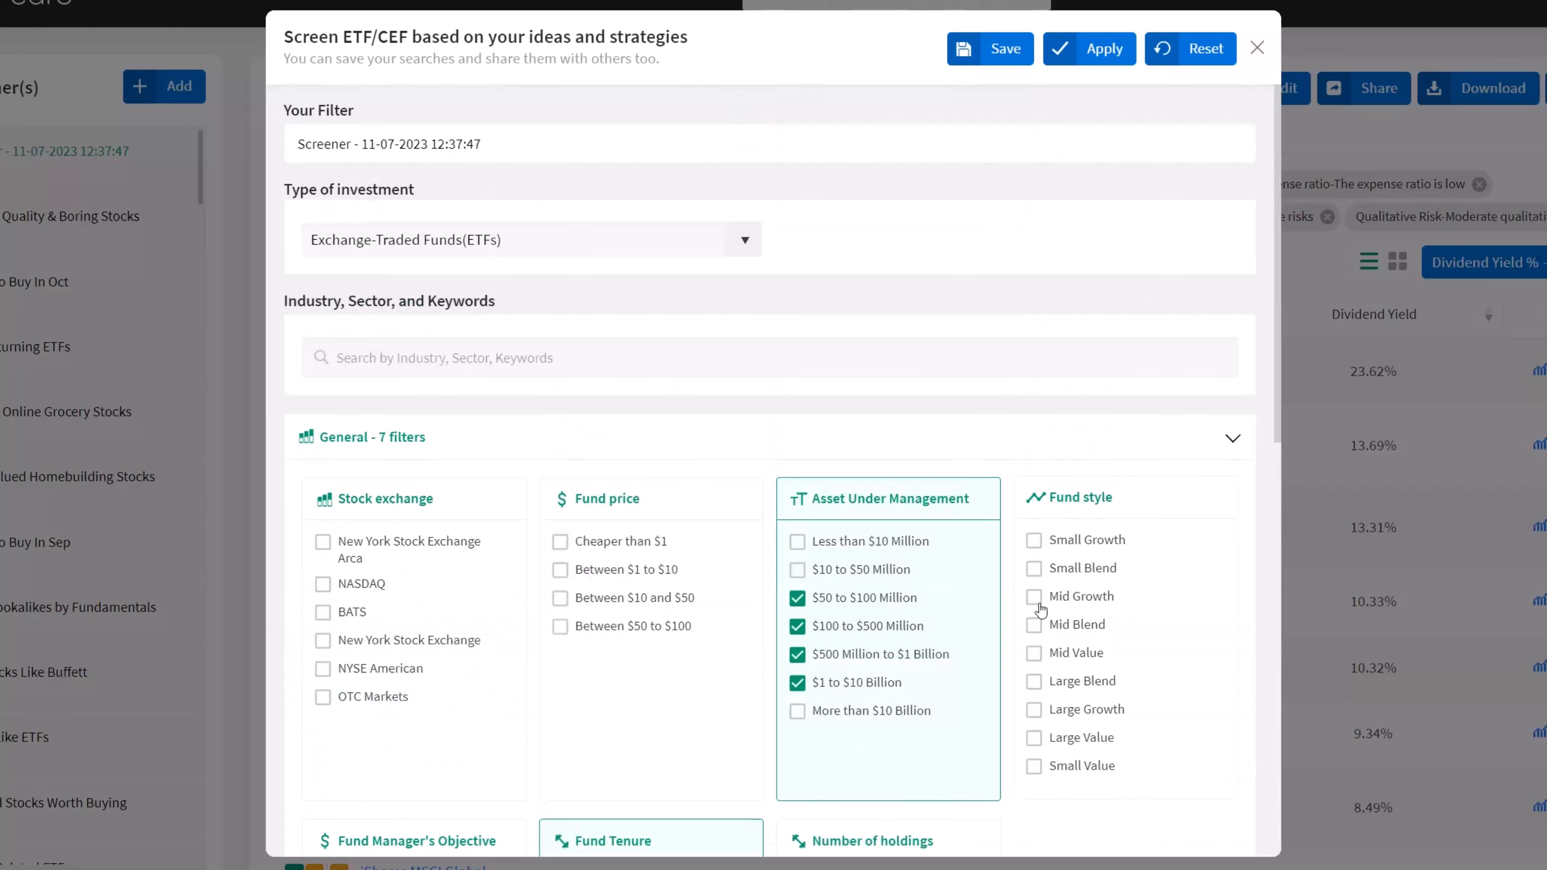
click(1090, 49)
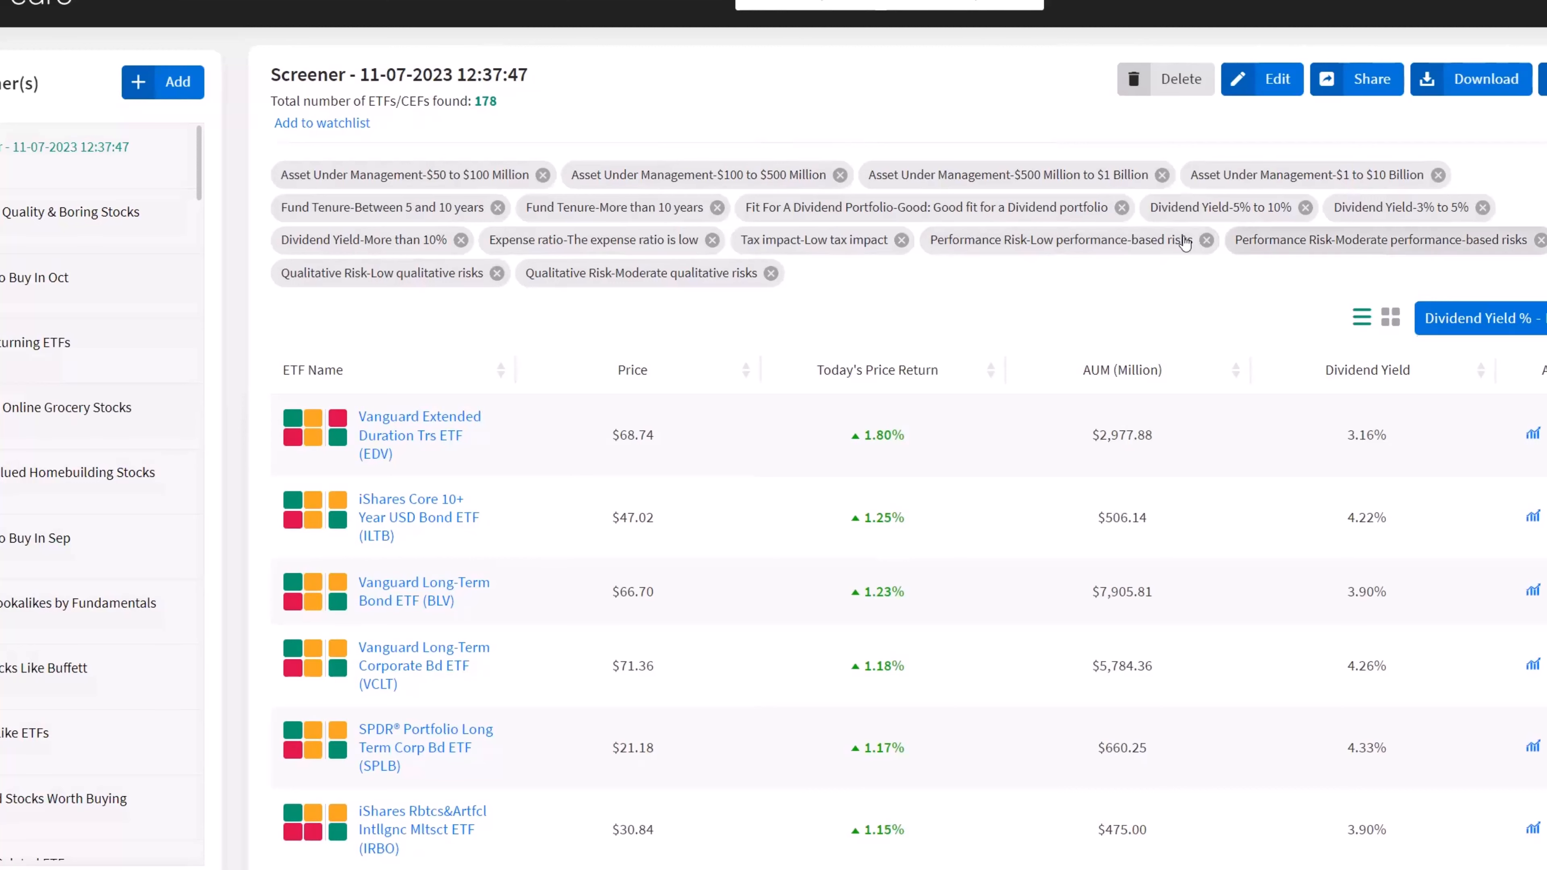
Remove the 3% to 5% dividend yield filter from the applied screener
click(1484, 209)
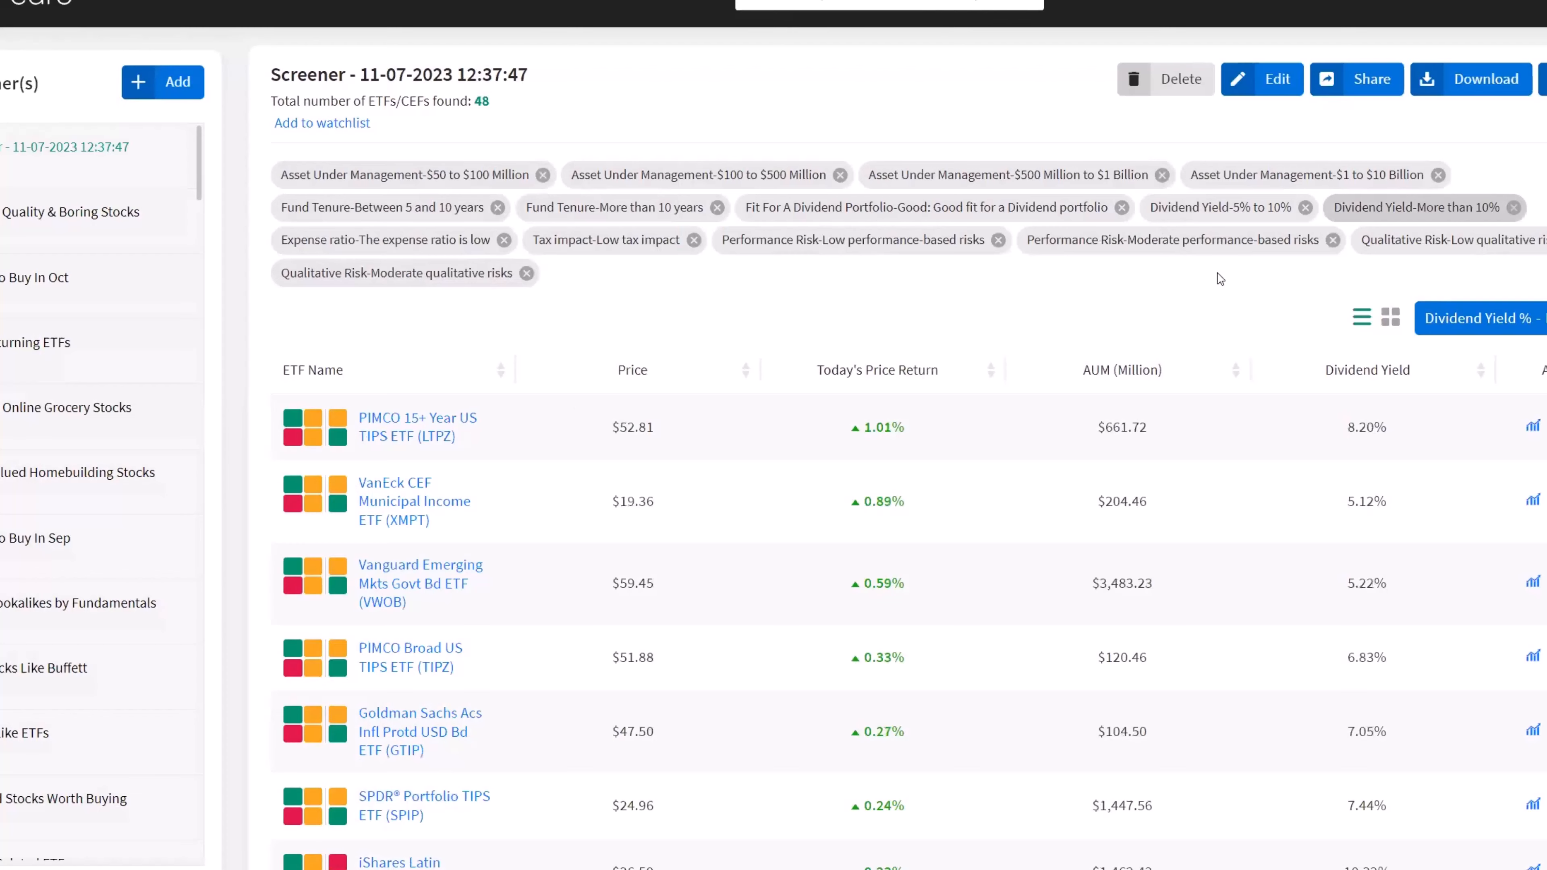
Rename the current ETF screener as High Yield ETFs and save it
double_click(491, 102)
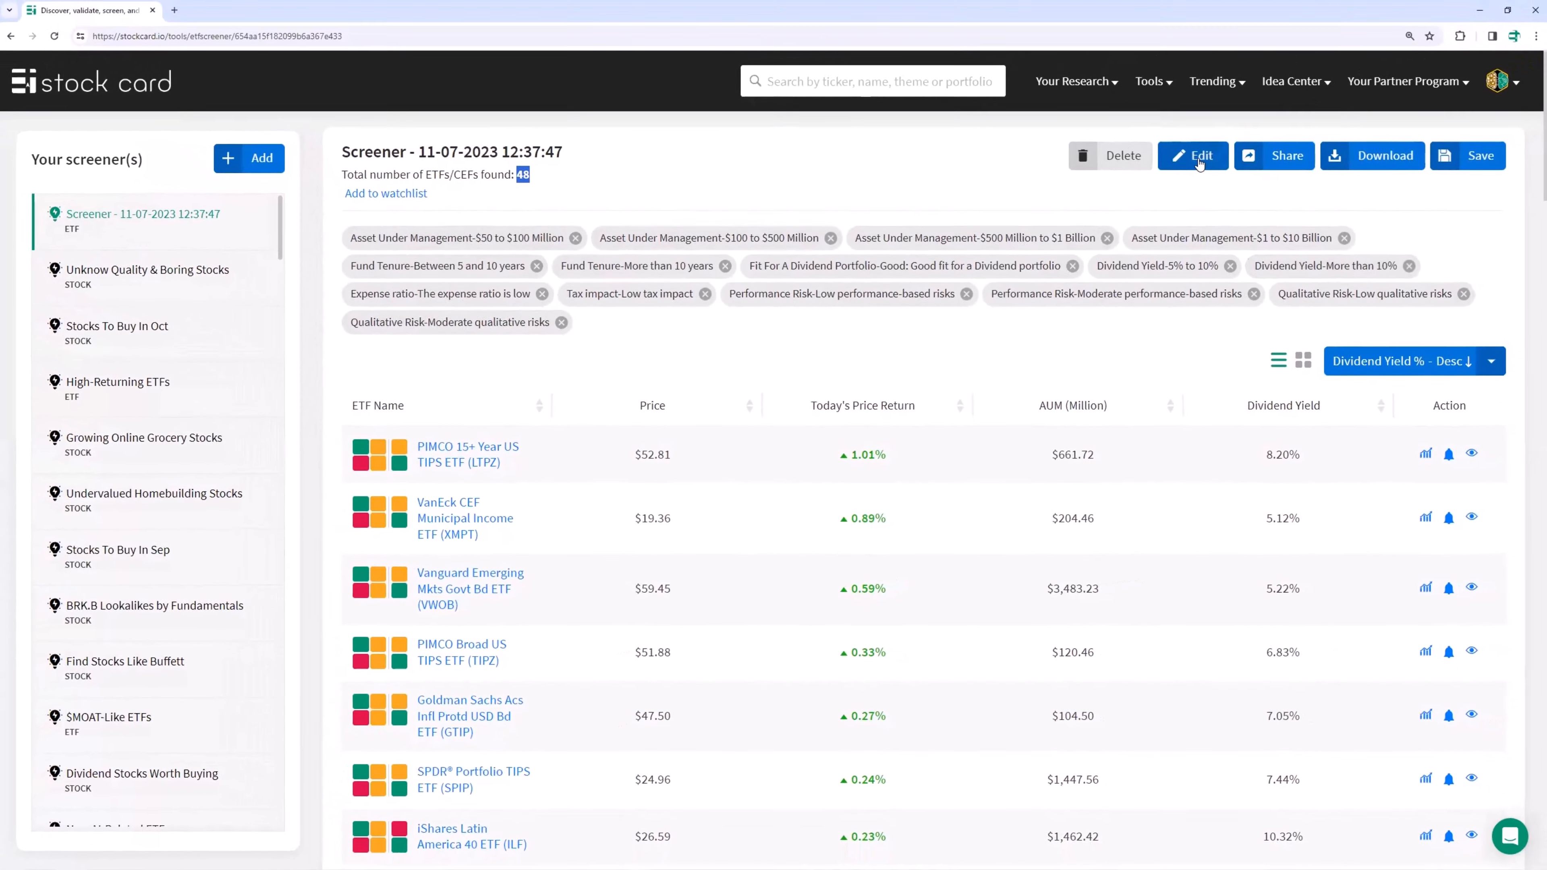
click(1199, 158)
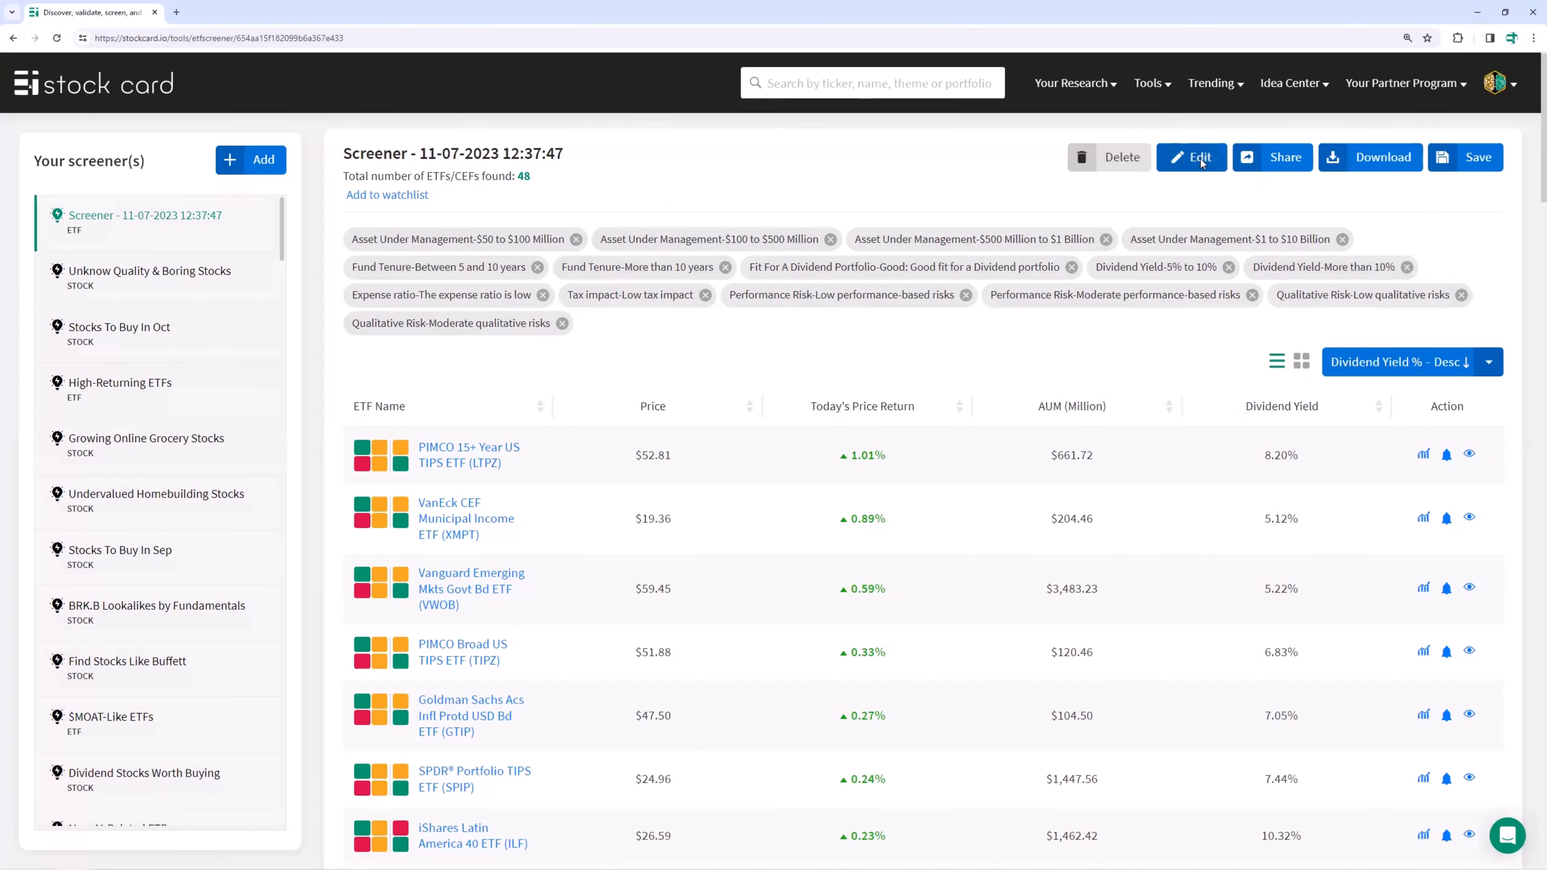
click(1198, 157)
drag(534, 213, 366, 212)
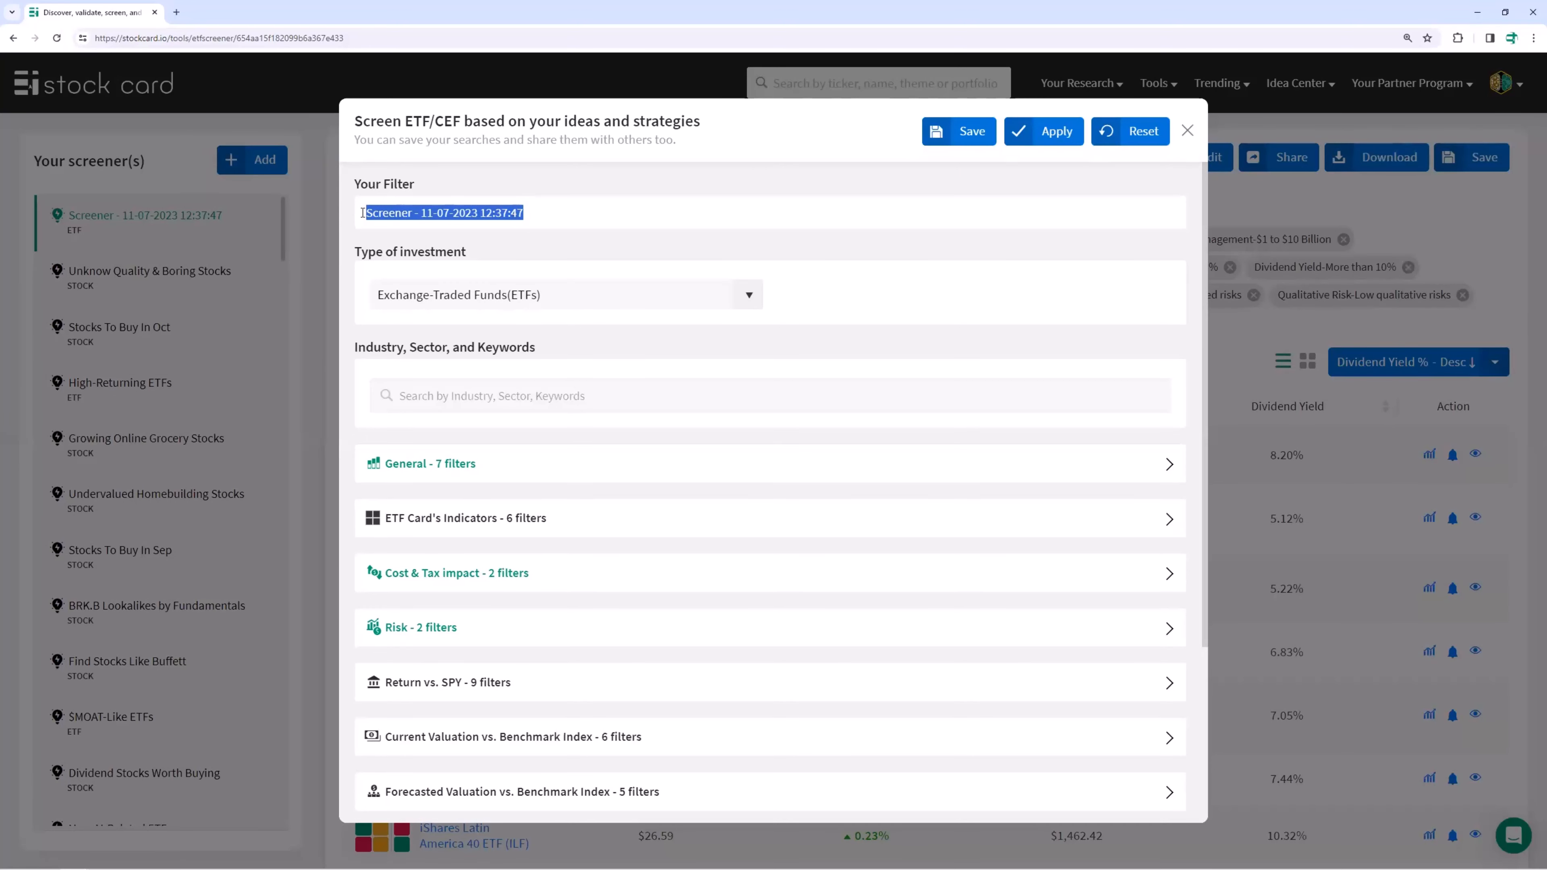
text(High Yield)
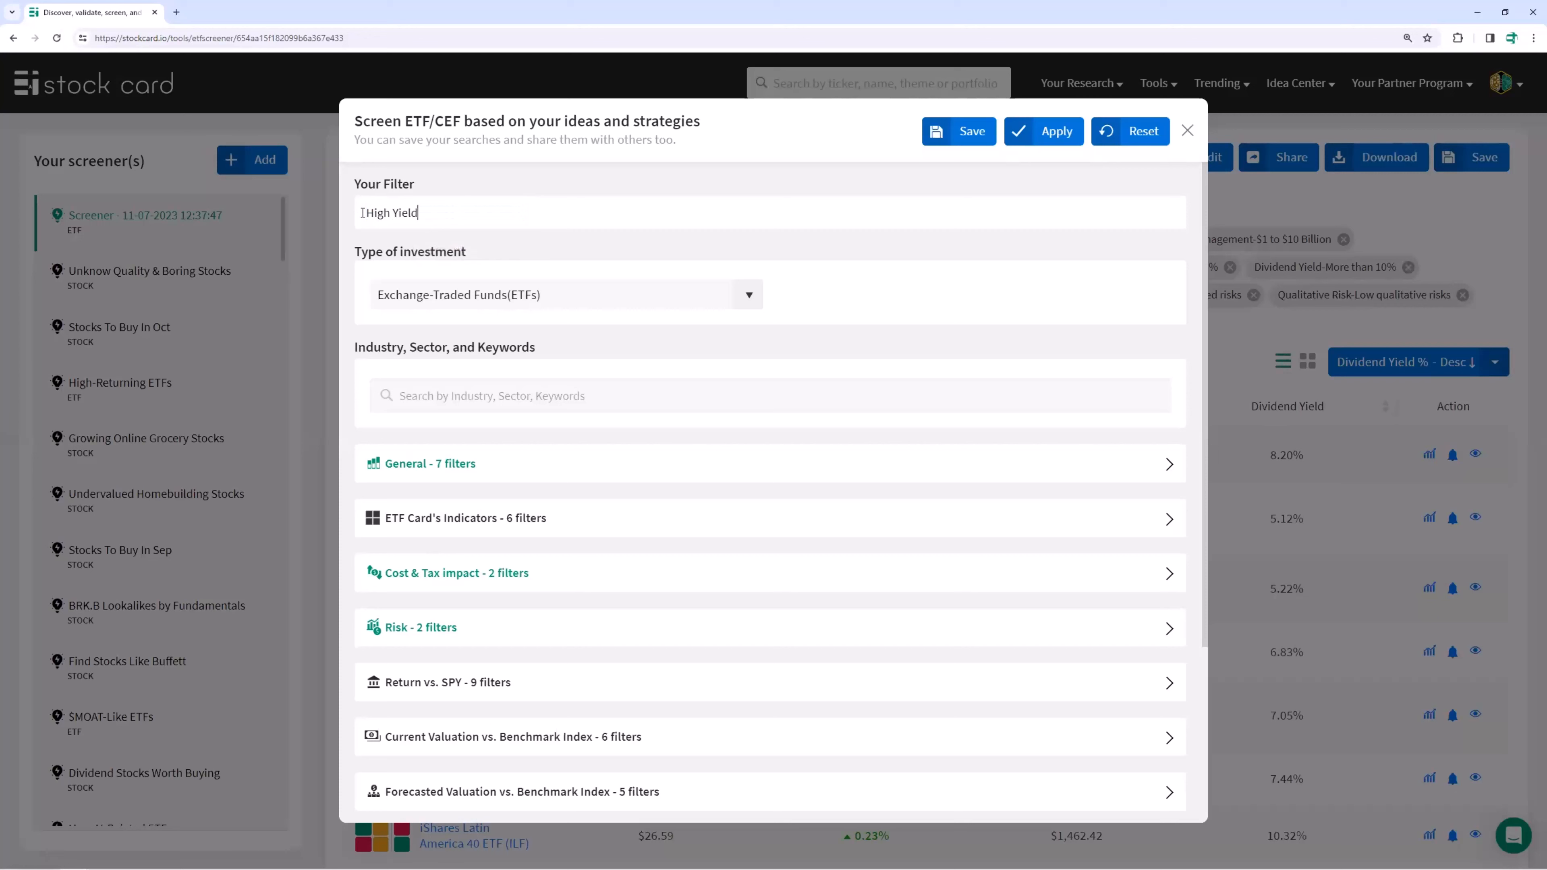
text( ETFs)
click(969, 139)
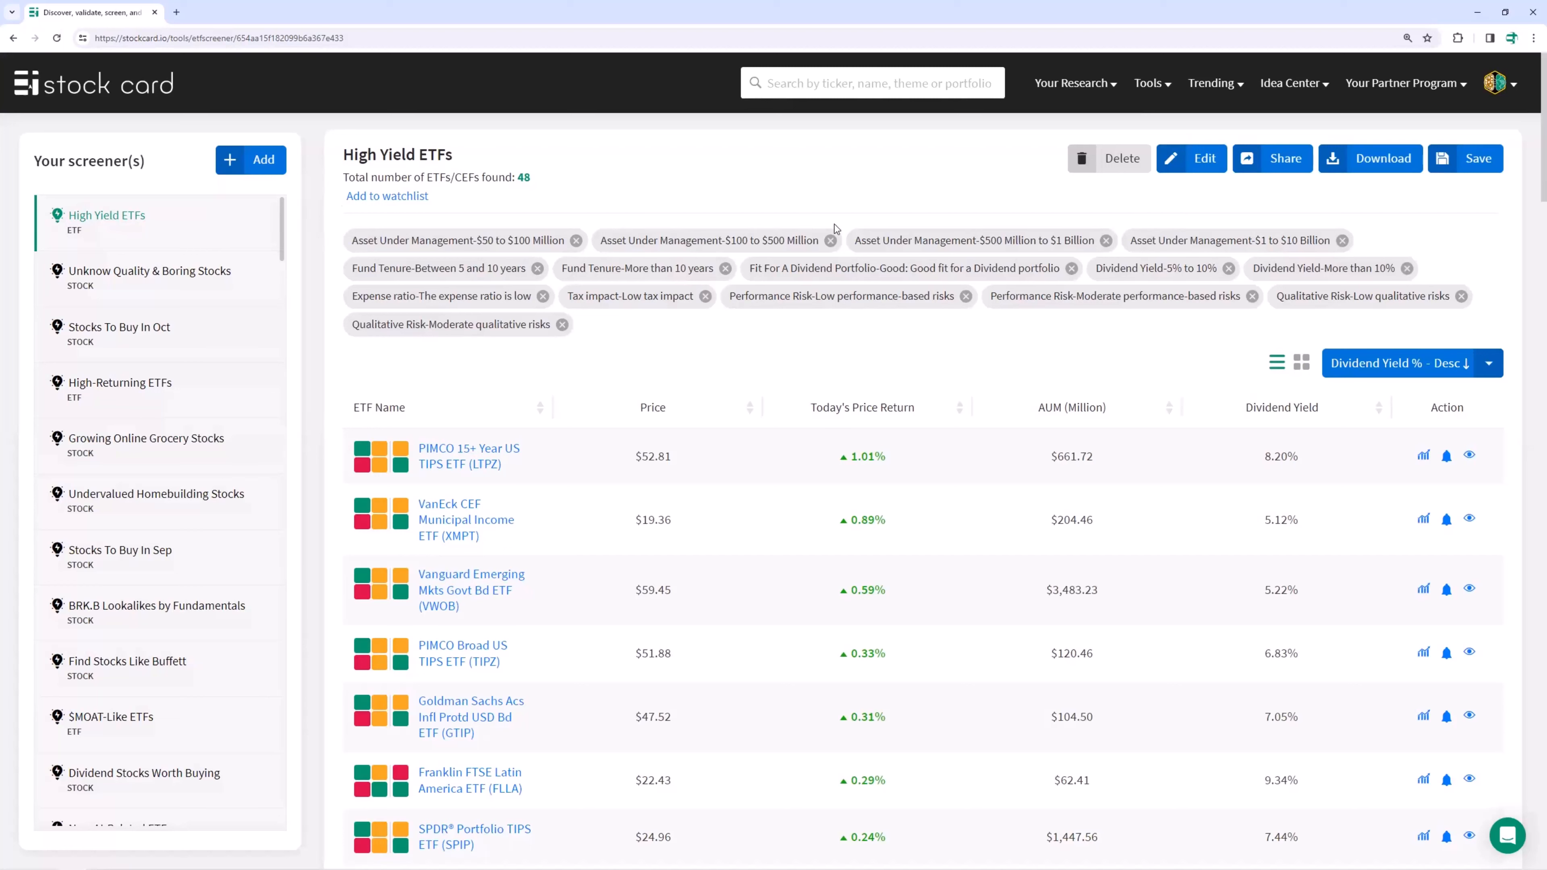
Copy the shareable URL of the High Yield ETFs screener to the clipboard
click(1265, 172)
mouse_move(1284, 171)
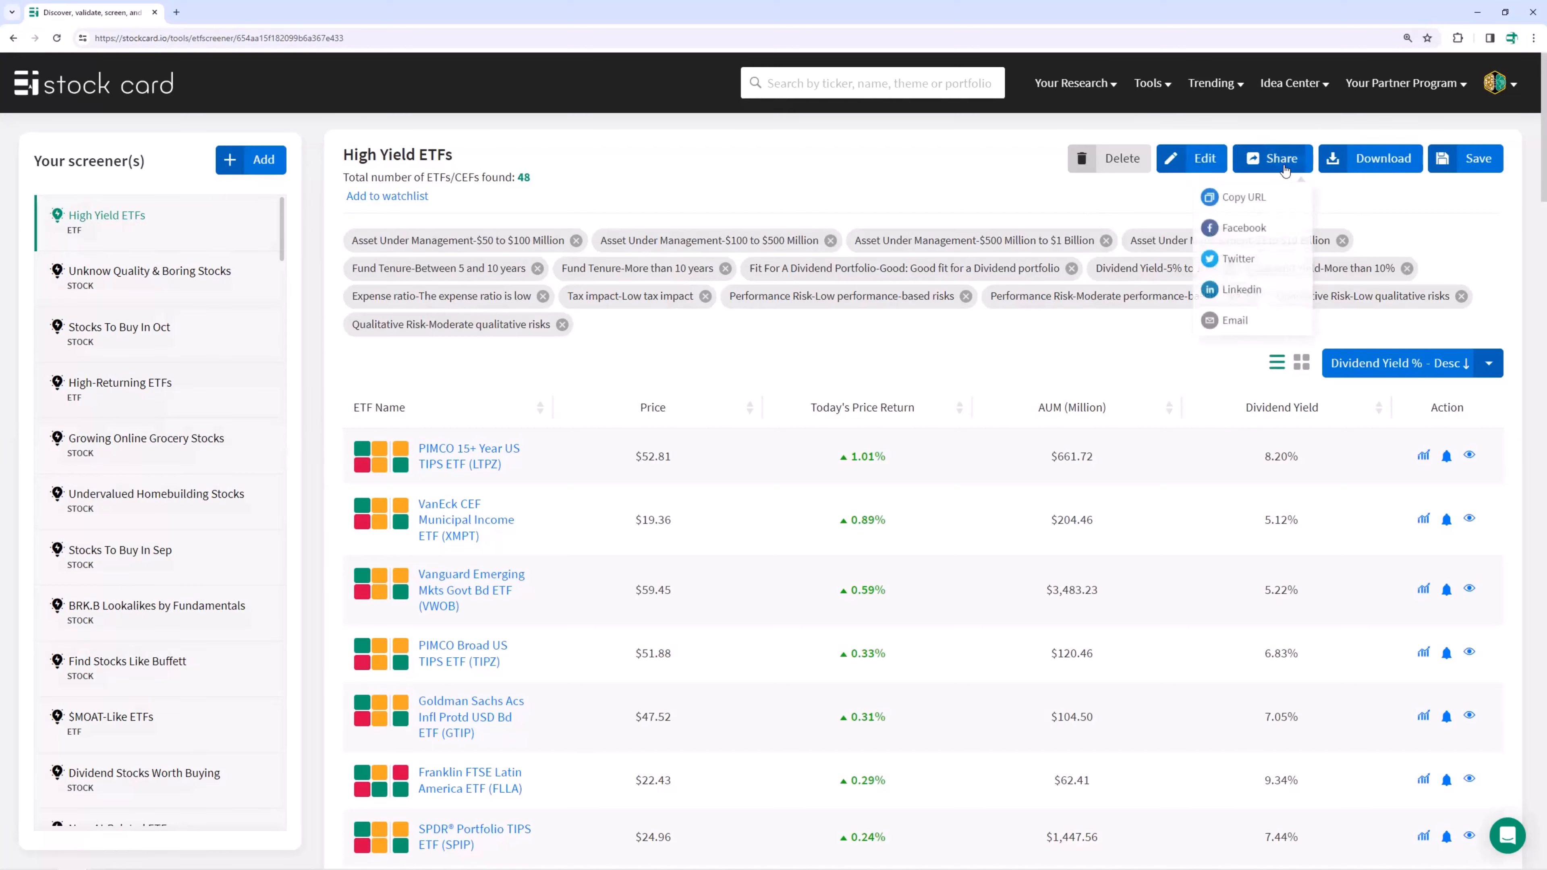
click(1236, 203)
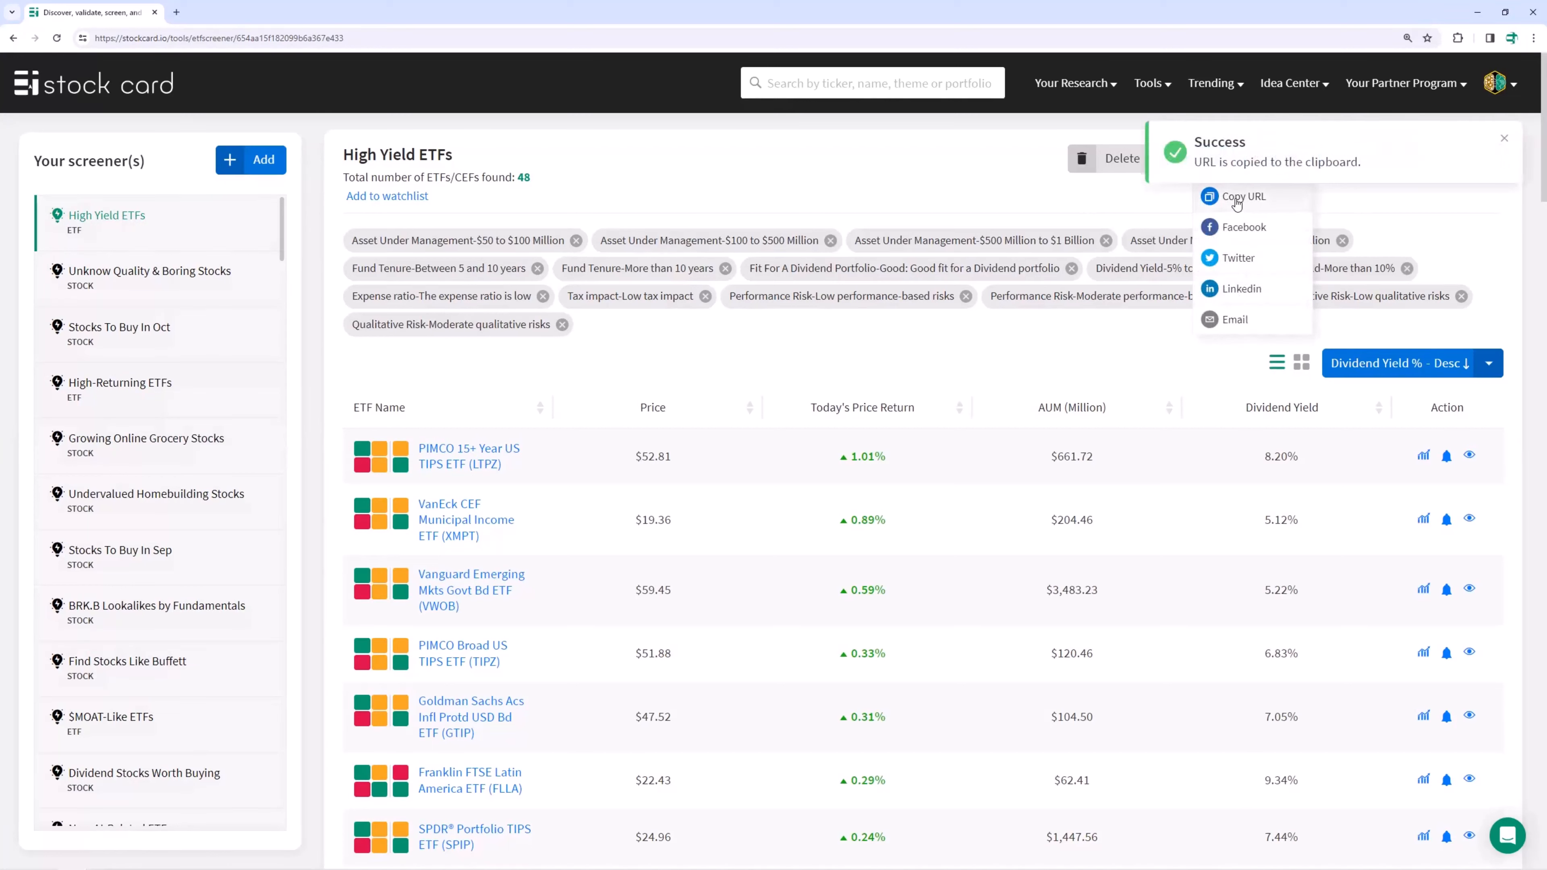